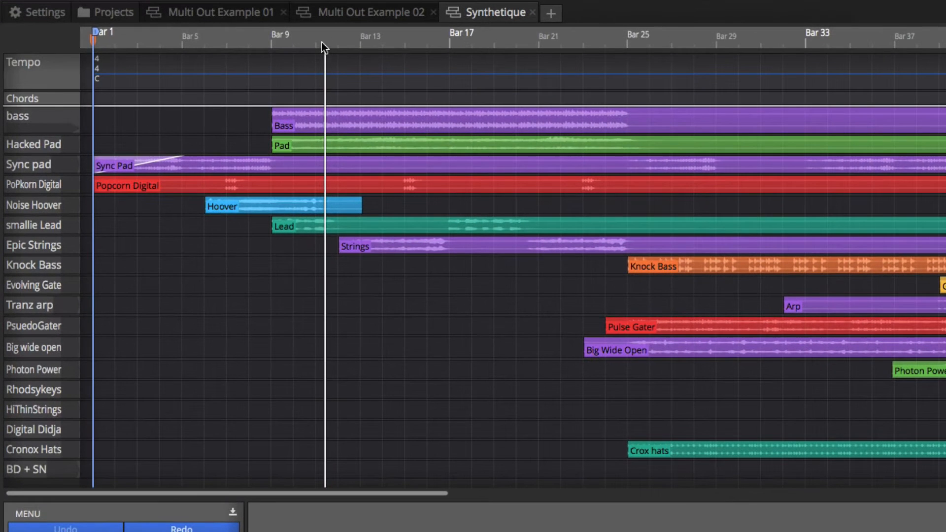
# - Zoom and scroll the arrangement view by dragging along the bar ruler
pyautogui.moveTo(321, 42); pyautogui.dragTo(327, 49)
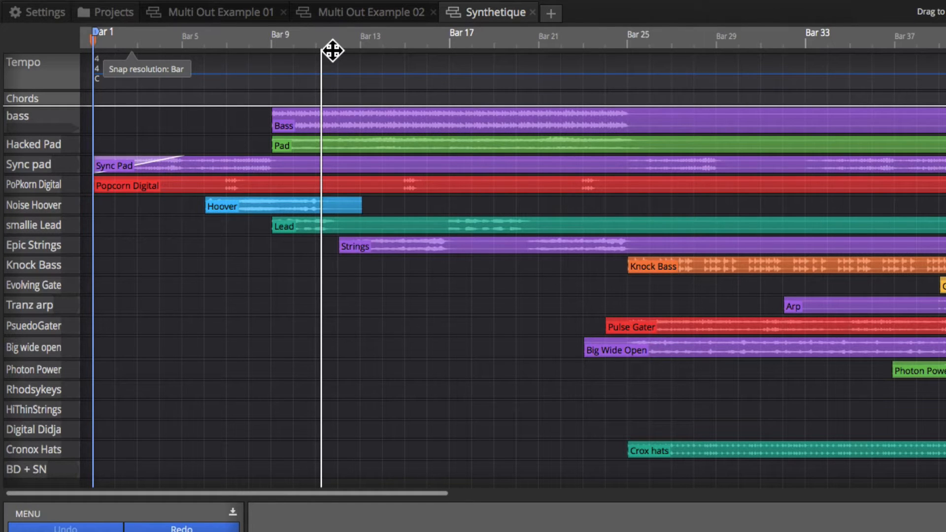
pyautogui.moveTo(330, 51); pyautogui.dragTo(368, 35)
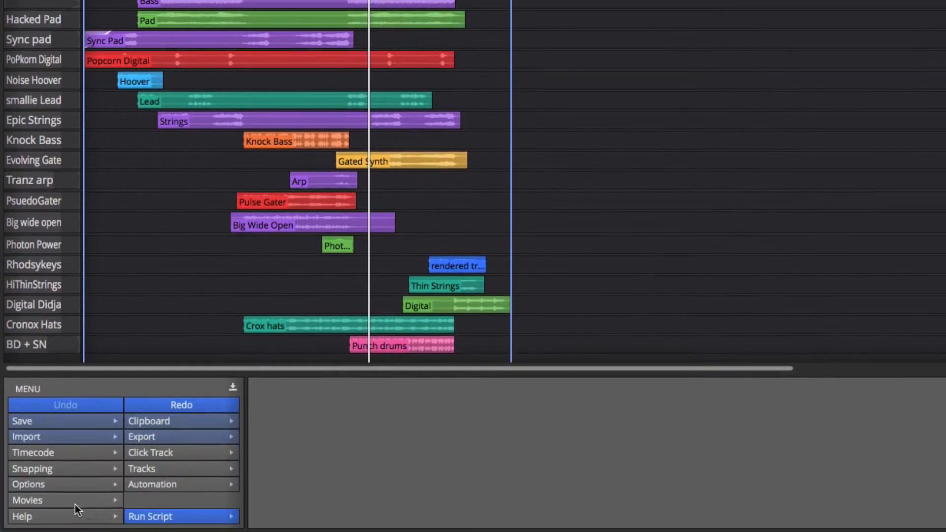
# - Set the timeline drag action option to Drag to position transport
pyautogui.click(48, 485)
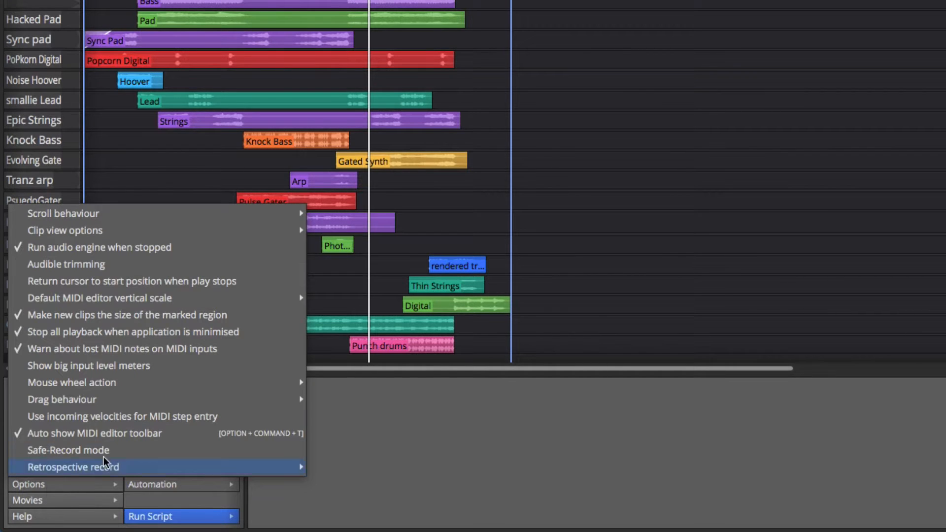
pyautogui.moveTo(116, 384)
pyautogui.moveTo(116, 402)
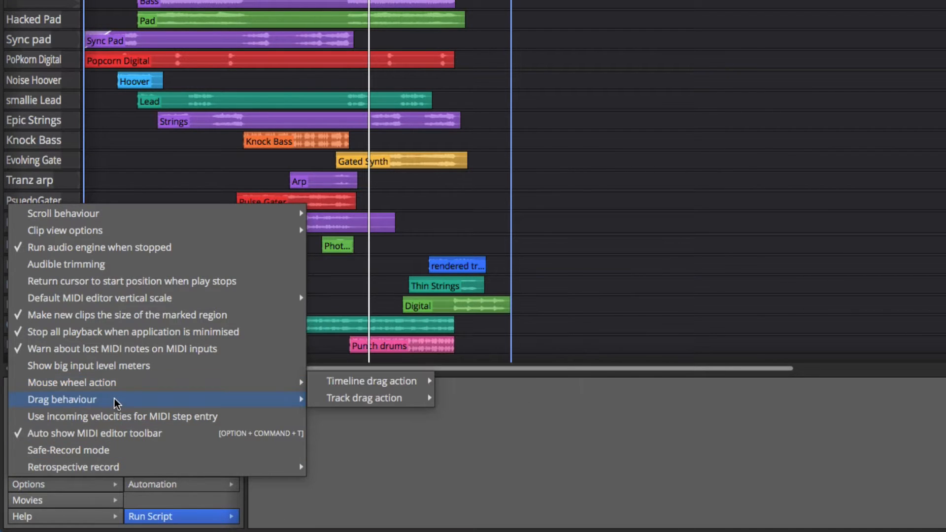
pyautogui.moveTo(379, 384)
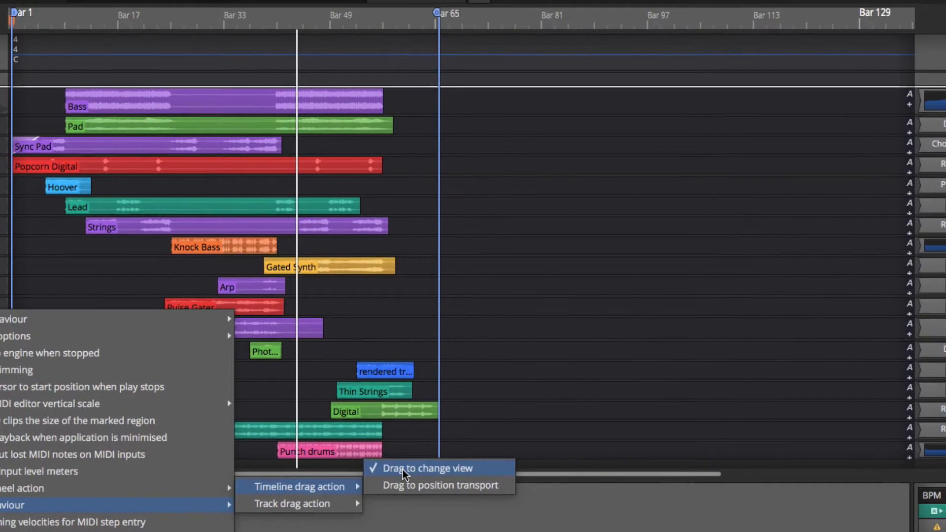
pyautogui.click(415, 450)
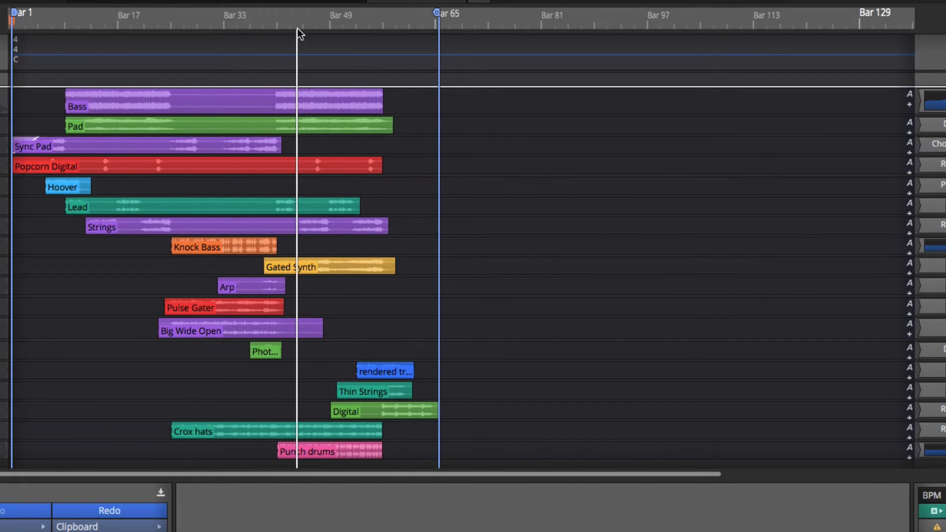
# - Enlarge the height of the bass track by dragging its lower border
pyautogui.moveTo(305, 31); pyautogui.dragTo(233, 104)
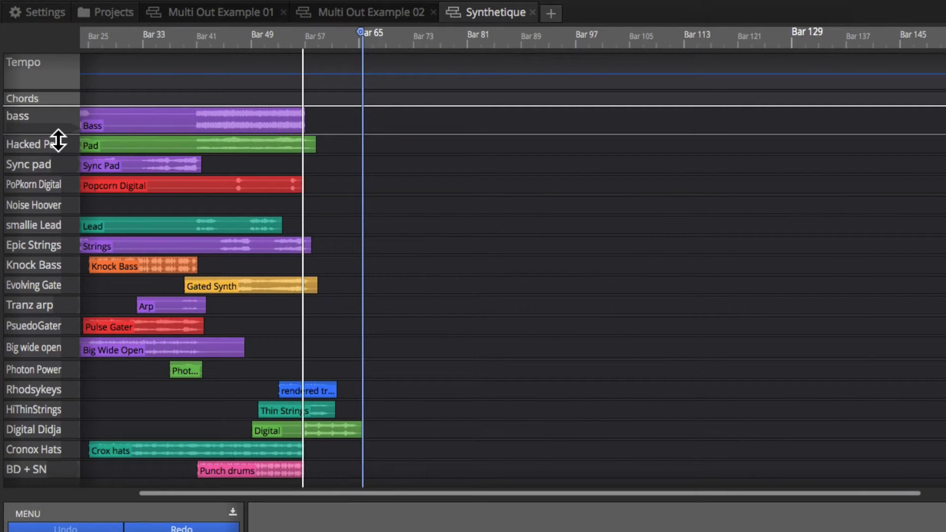
pyautogui.moveTo(44, 133); pyautogui.dragTo(74, 211)
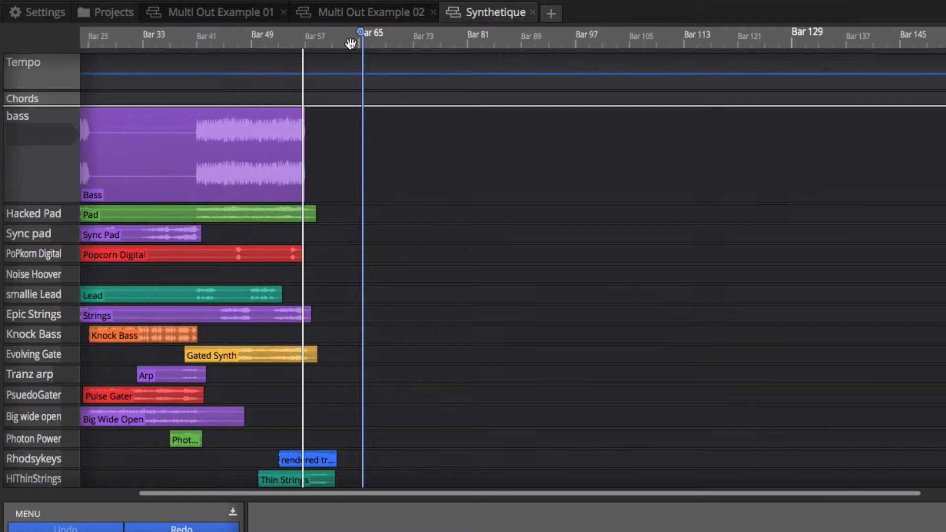
pyautogui.moveTo(306, 46); pyautogui.dragTo(131, 101)
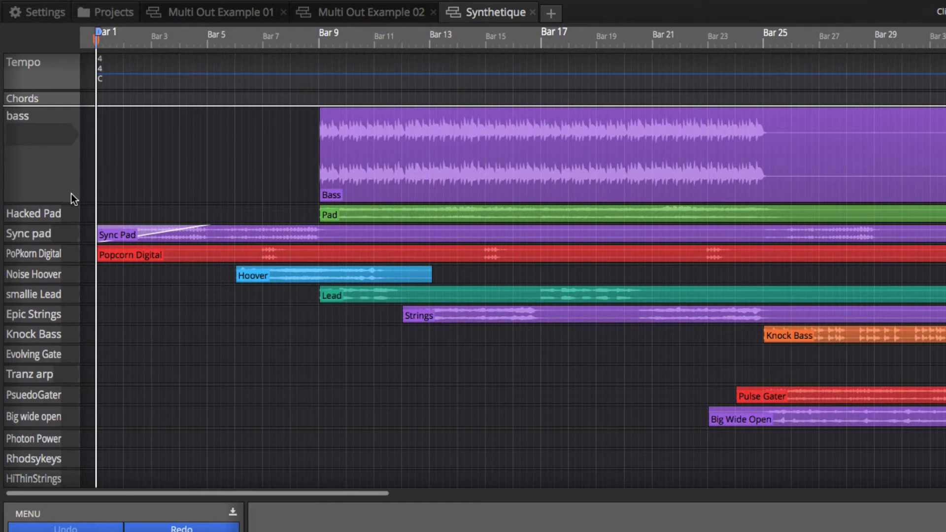
pyautogui.moveTo(73, 204); pyautogui.dragTo(79, 244)
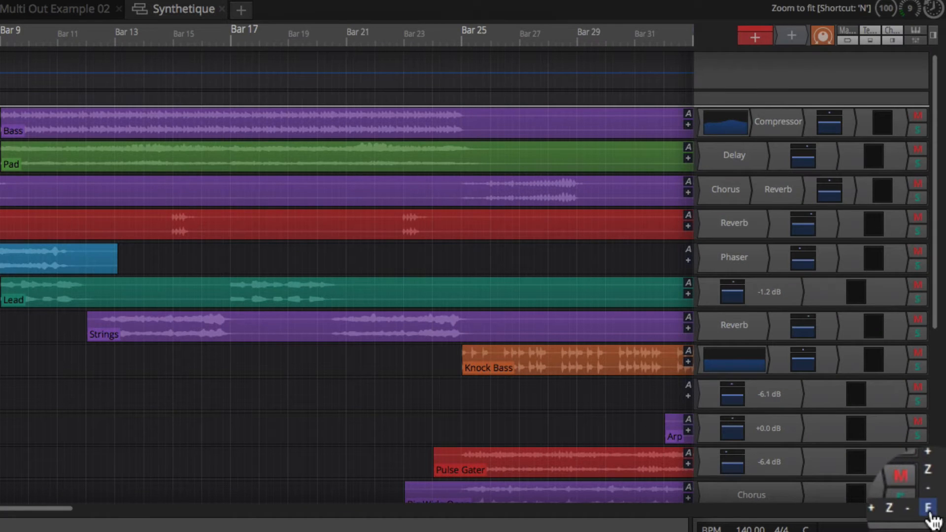
# - Zoom the timeline to fit, then zoom in and back out horizontally
pyautogui.click(931, 515)
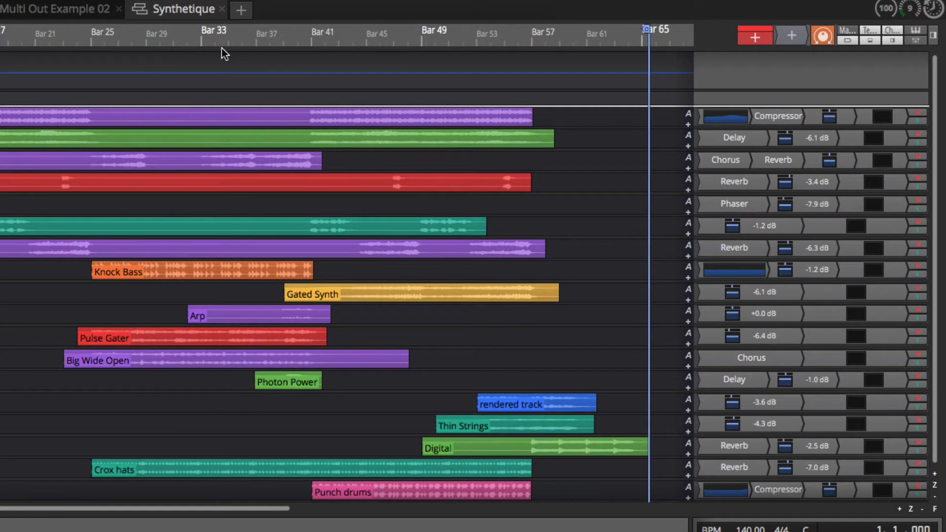
pyautogui.press('Down')
pyautogui.press('Down')
pyautogui.press('Down')
pyautogui.press('Down')
pyautogui.press('Down')
pyautogui.press('Down')
pyautogui.press('Down')
pyautogui.press('Down')
pyautogui.press('Down')
pyautogui.press('Down')
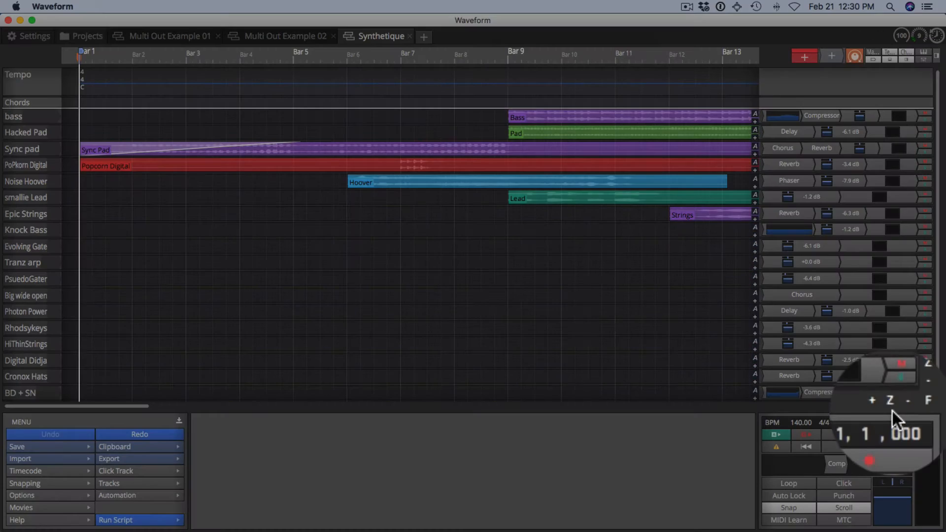
pyautogui.click(919, 406)
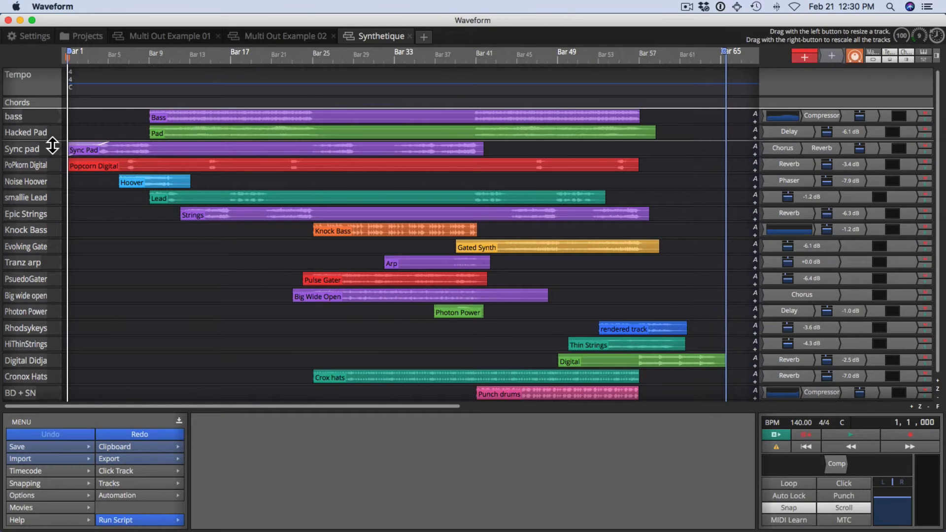
# - Enlarge all track heights at once, then fit all tracks vertically to the window
pyautogui.moveTo(52, 145); pyautogui.dragTo(46, 254)
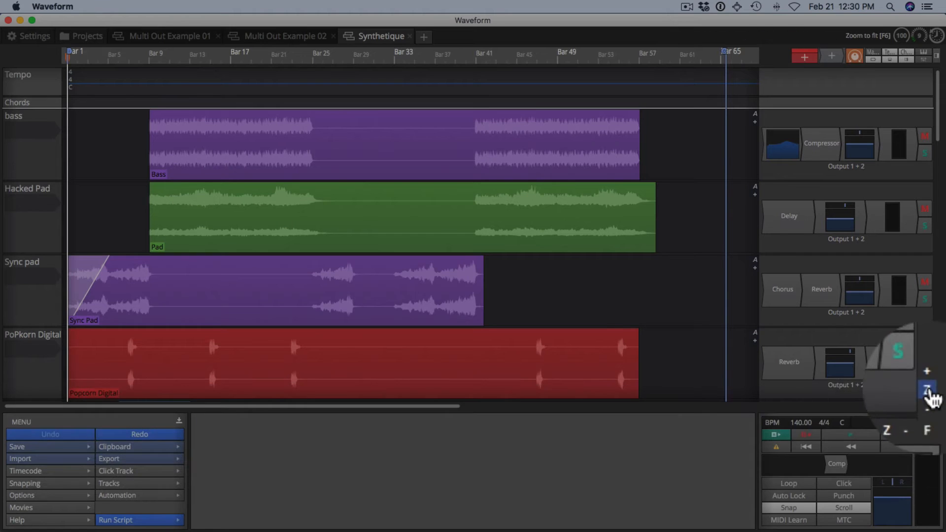
pyautogui.click(936, 389)
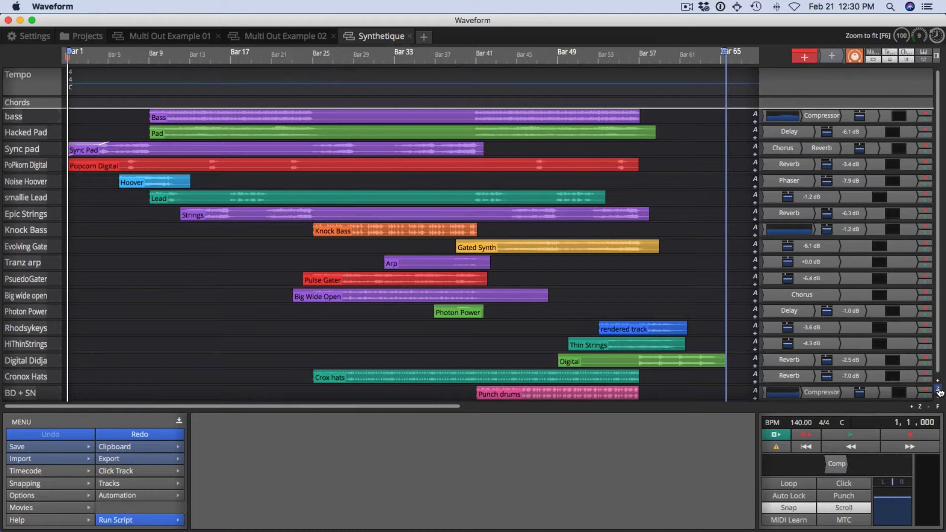
# - Zoom the arrangement in and out horizontally and vertically with the zoom controls
pyautogui.click(911, 407)
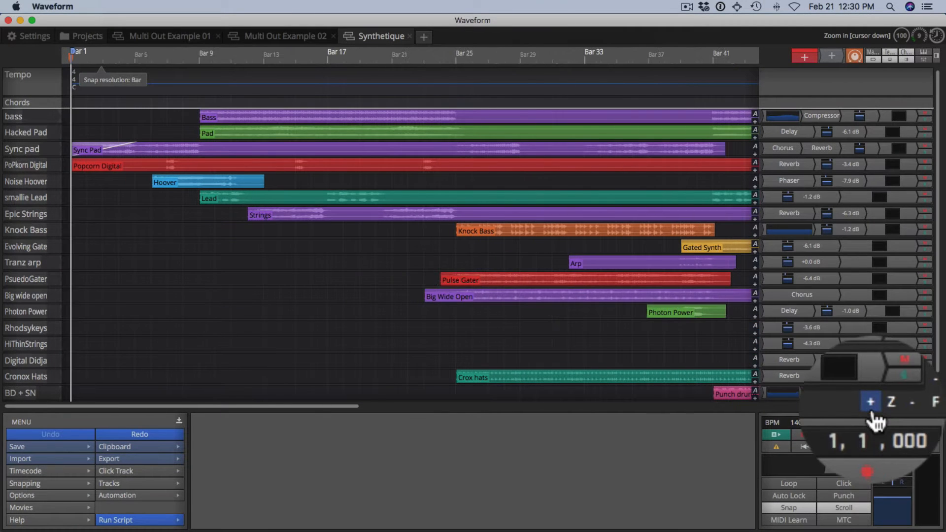
pyautogui.click(898, 414)
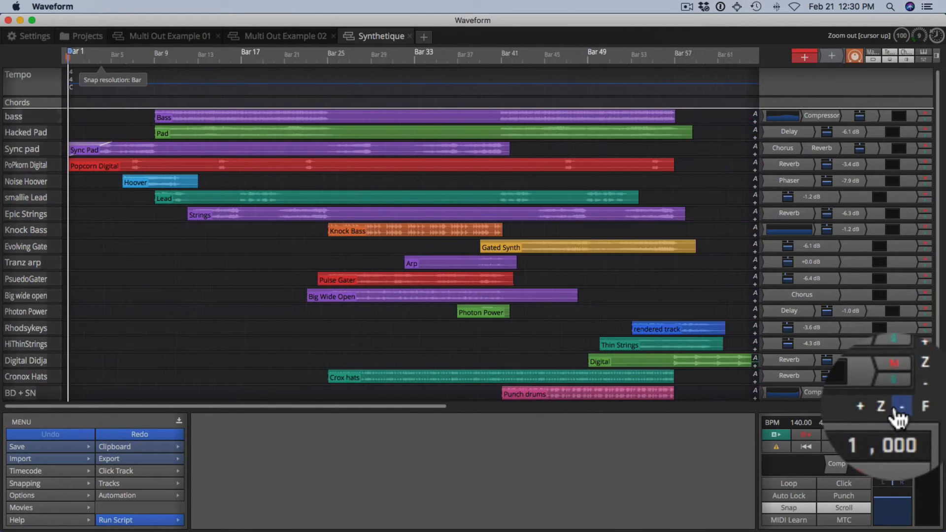
pyautogui.click(927, 387)
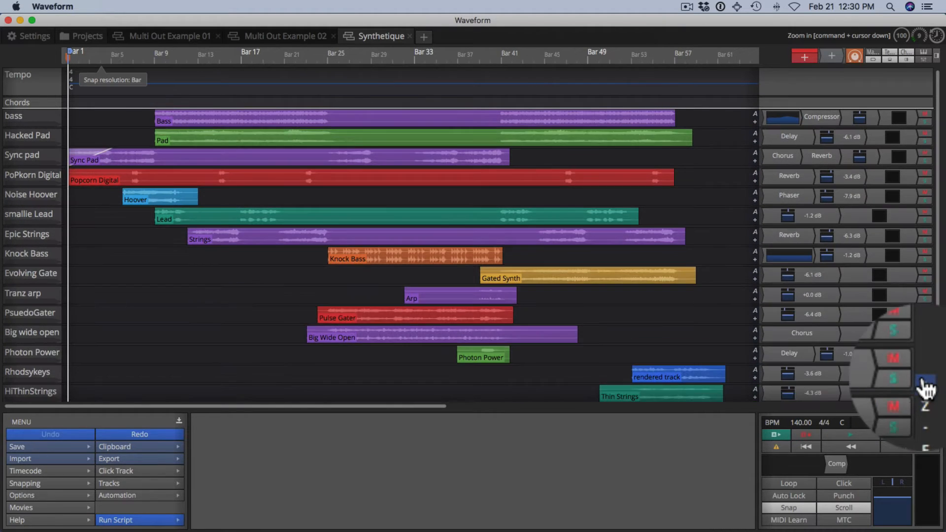
pyautogui.click(928, 406)
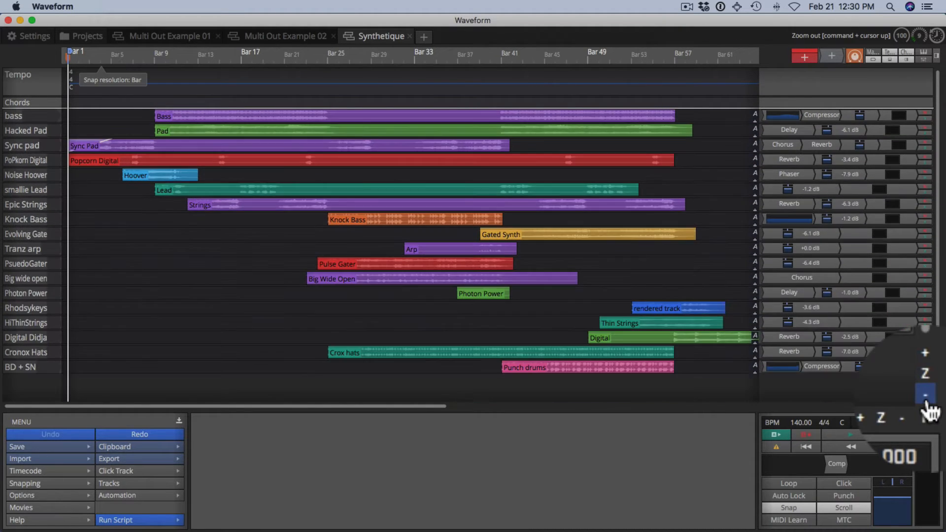
pyautogui.click(927, 403)
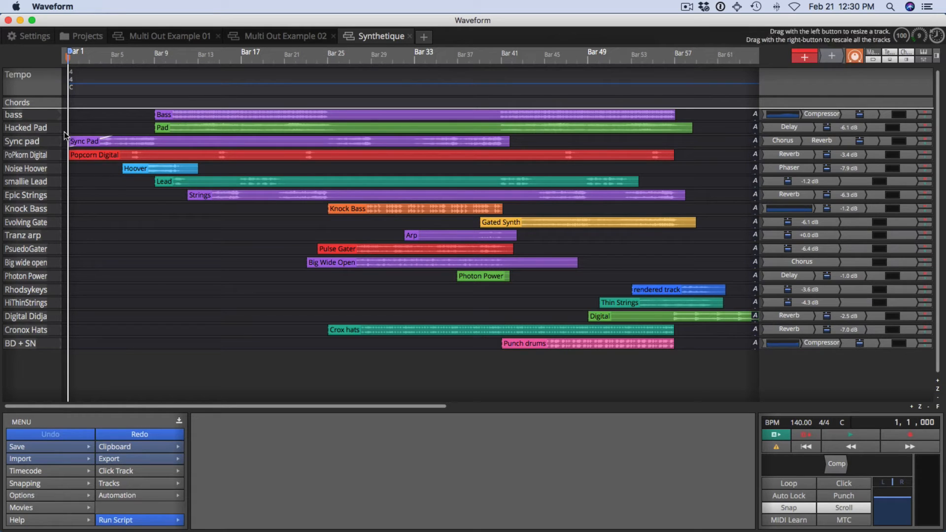
# - Enlarge the bass track's height and select its Bass clip
pyautogui.moveTo(63, 123); pyautogui.dragTo(95, 323)
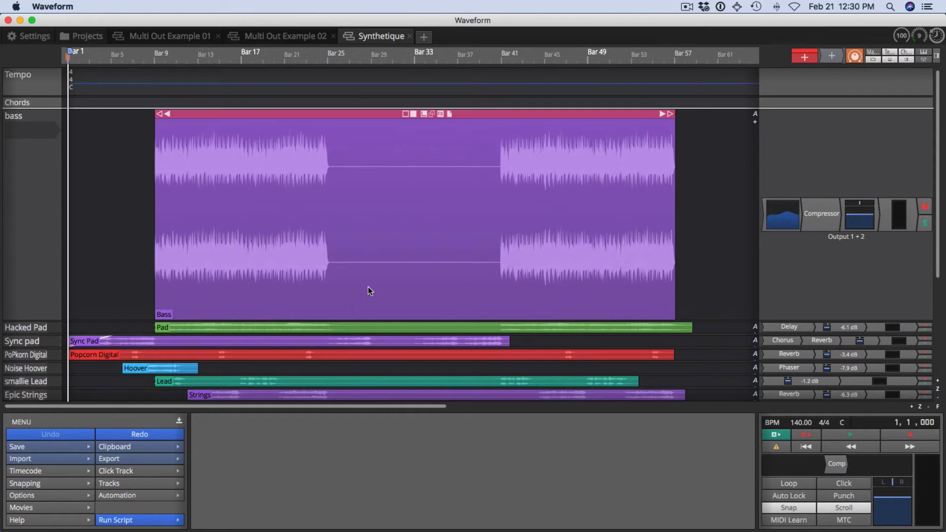
pyautogui.click(270, 265)
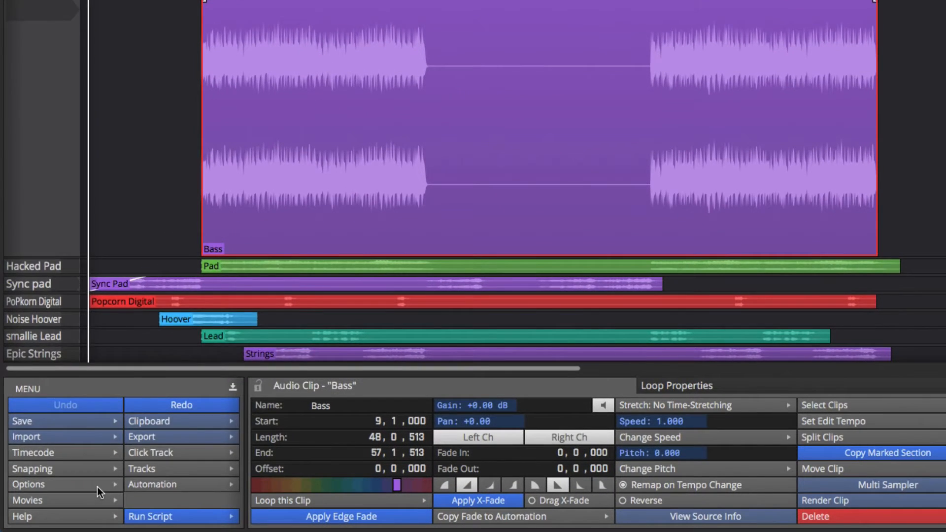
# - Set the audio thumbnail scale in the clip view options to 1.7x
pyautogui.click(96, 487)
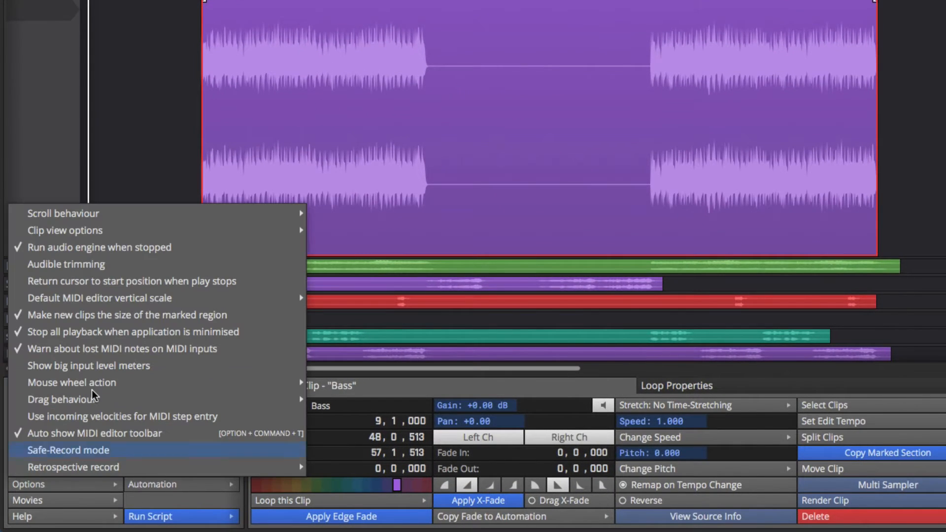
pyautogui.moveTo(86, 230)
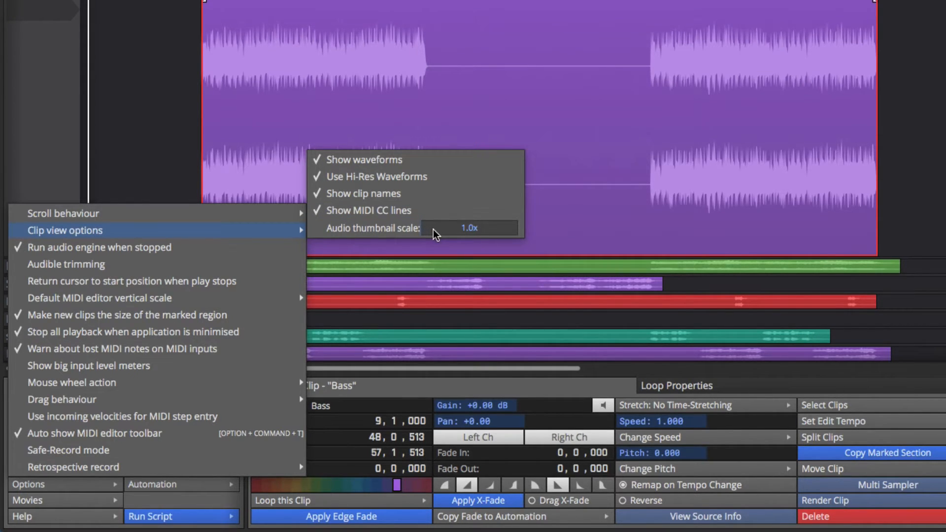
pyautogui.moveTo(433, 230); pyautogui.dragTo(429, 253)
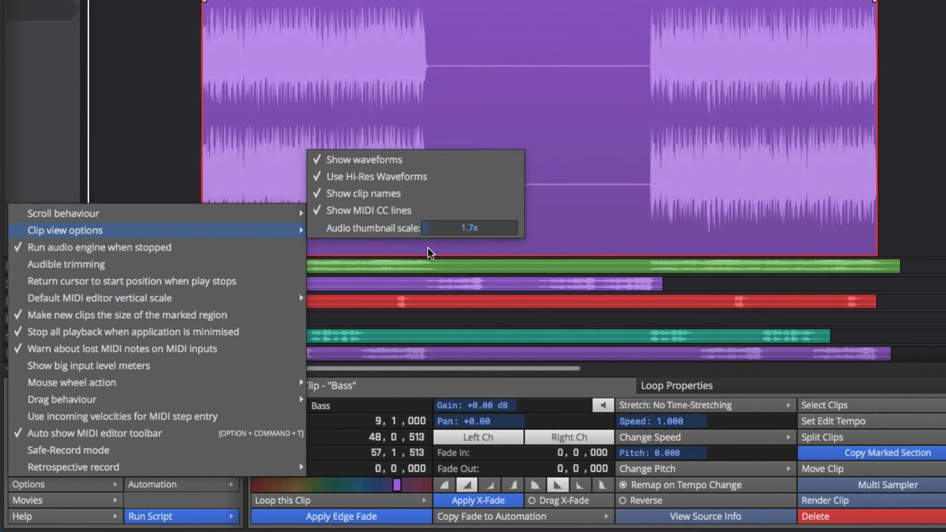
pyautogui.click(428, 249)
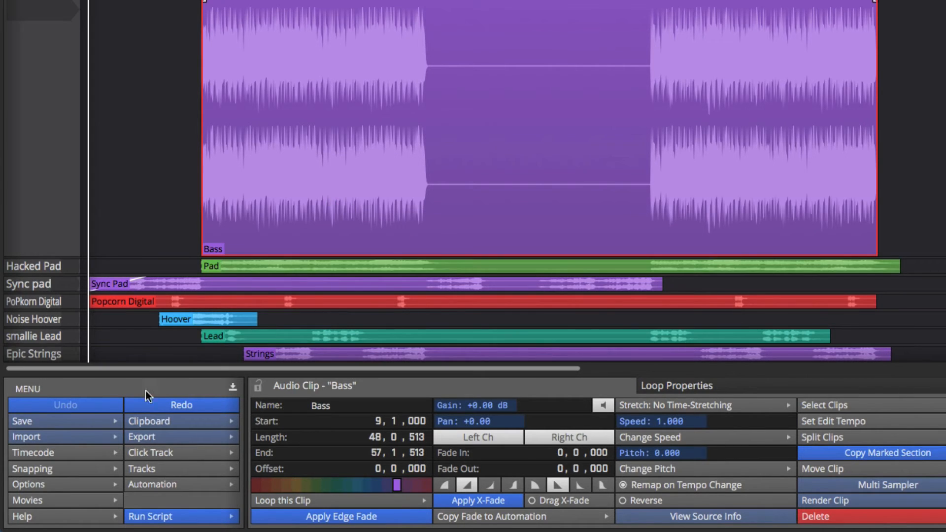
# - Lower the audio thumbnail scale slightly in the clip view options
pyautogui.click(73, 483)
pyautogui.moveTo(118, 233)
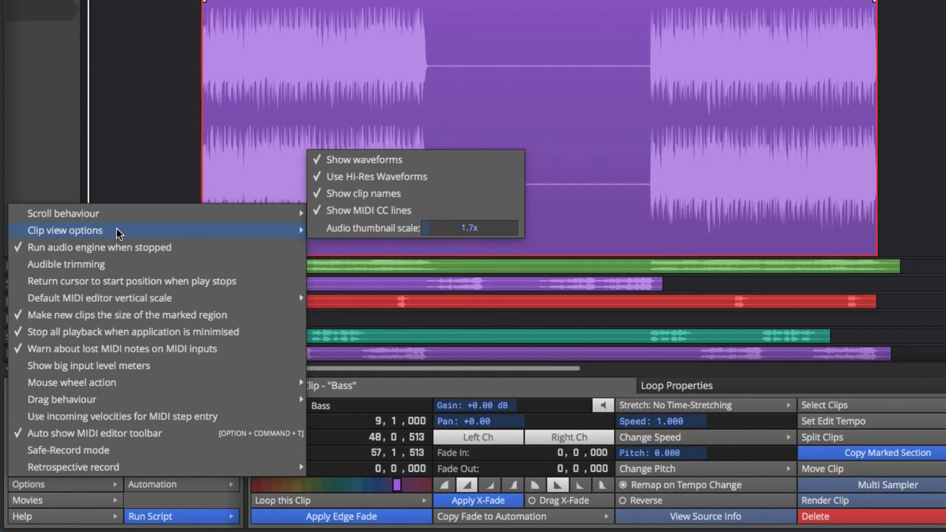
pyautogui.moveTo(294, 230)
pyautogui.moveTo(427, 233)
pyautogui.mouseDown()
pyautogui.moveTo(417, 228)
pyautogui.moveTo(486, 232)
pyautogui.moveTo(411, 234)
pyautogui.mouseUp()
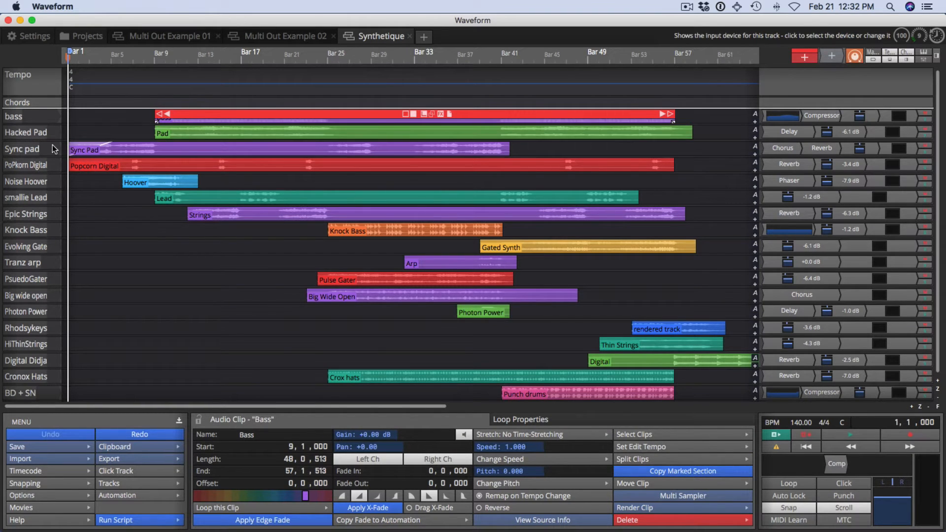
# - Enlarge the Hacked Pad track and magnify into its Pad clip waveform with repeated zoom-box drags
pyautogui.moveTo(52, 143); pyautogui.dragTo(91, 208)
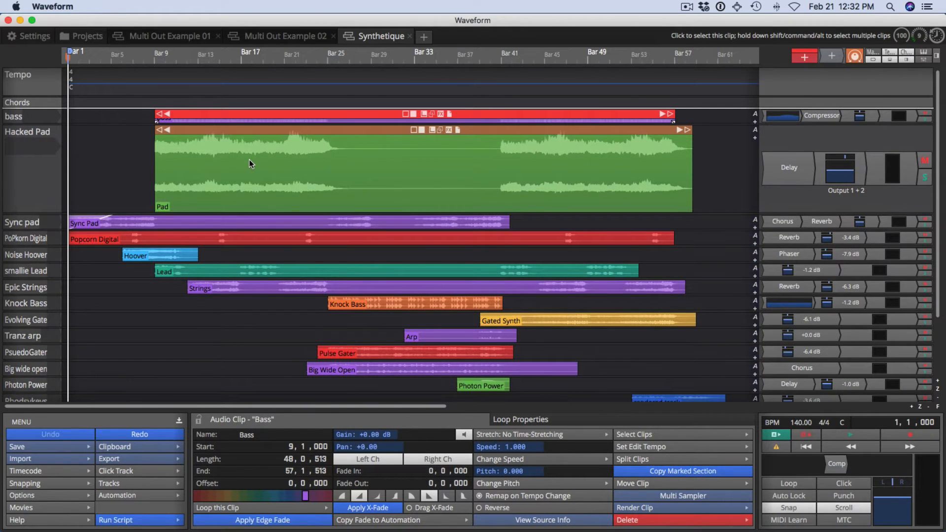
pyautogui.hotkey('shift', 'alt')
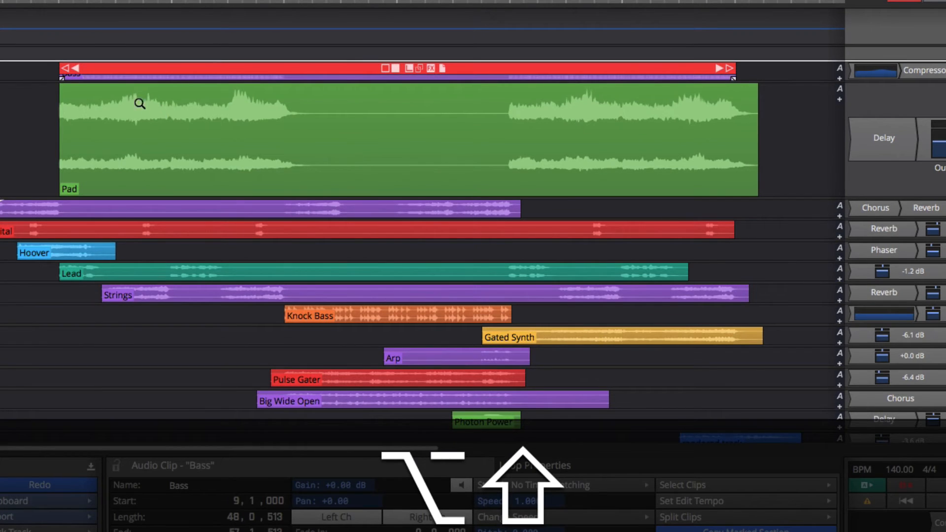
pyautogui.moveTo(135, 98); pyautogui.dragTo(299, 186)
pyautogui.moveTo(197, 117); pyautogui.dragTo(390, 256)
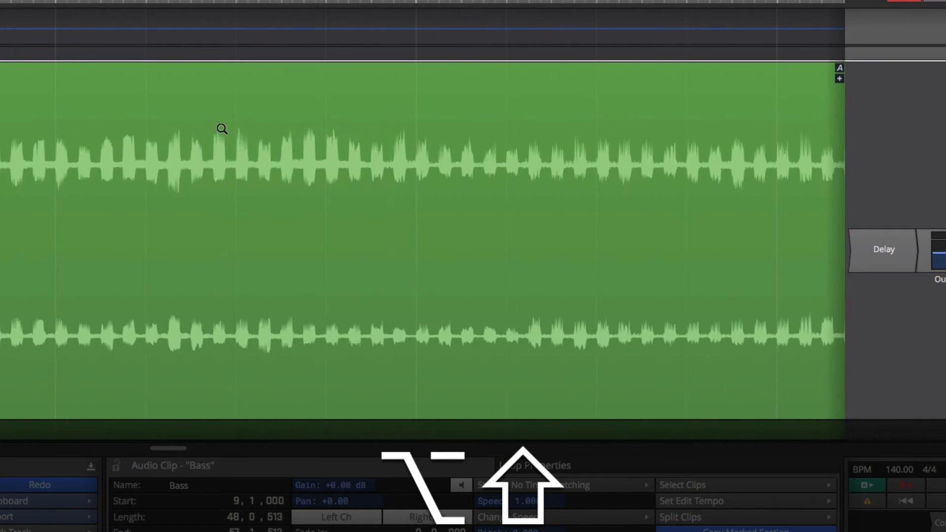
pyautogui.moveTo(220, 125); pyautogui.dragTo(395, 240)
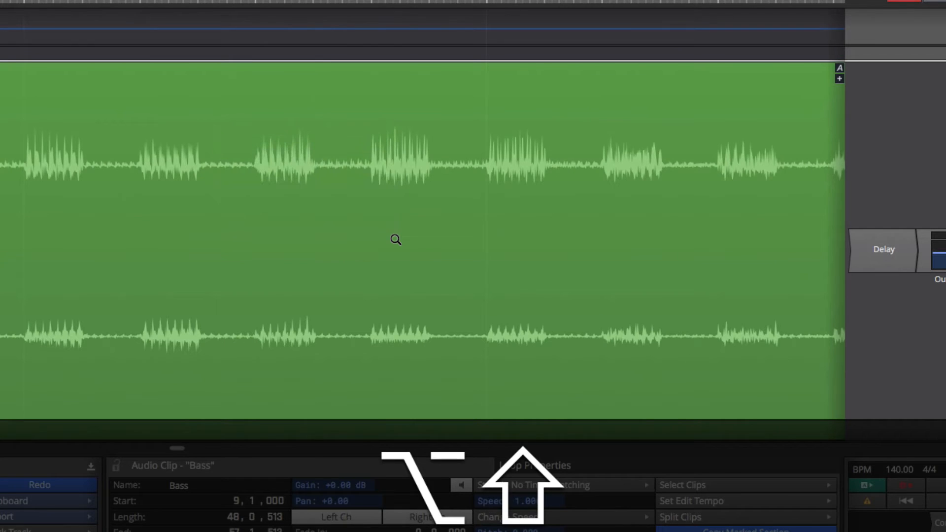
pyautogui.moveTo(240, 133); pyautogui.dragTo(382, 258)
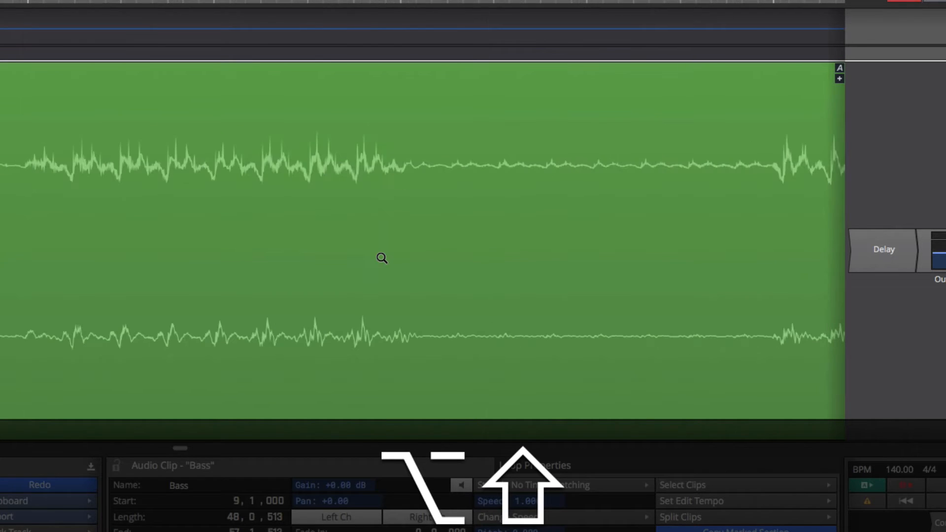
pyautogui.moveTo(28, 132); pyautogui.dragTo(362, 332)
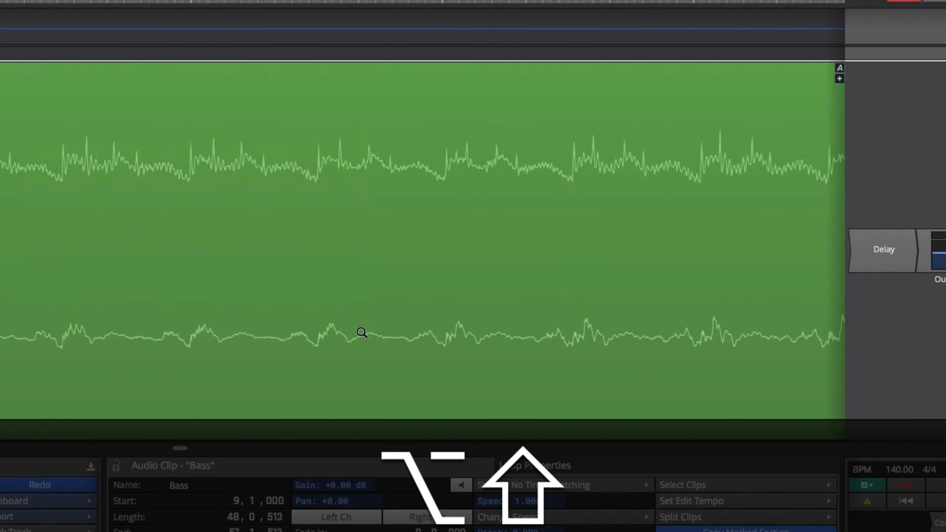
pyautogui.moveTo(258, 177); pyautogui.dragTo(374, 177)
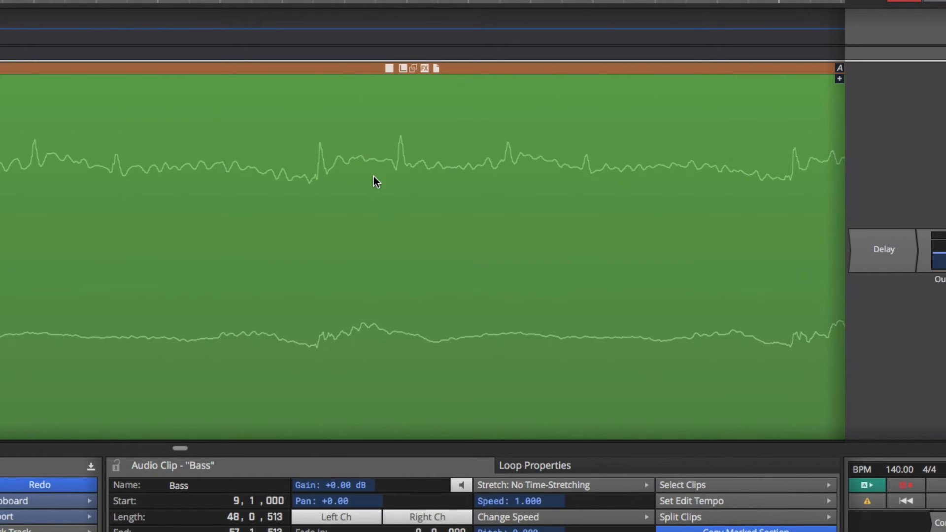
# - Zoom back out of the Pad clip waveform to the arrangement overview
pyautogui.hotkey('shift', 'alt')
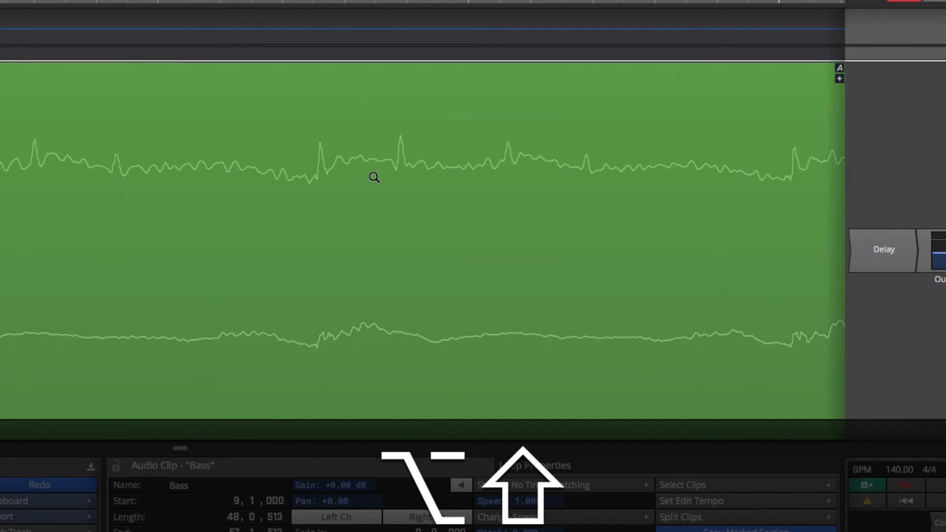
pyautogui.hotkey('shift', 'alt')
pyautogui.scroll(-10, 374, 178)
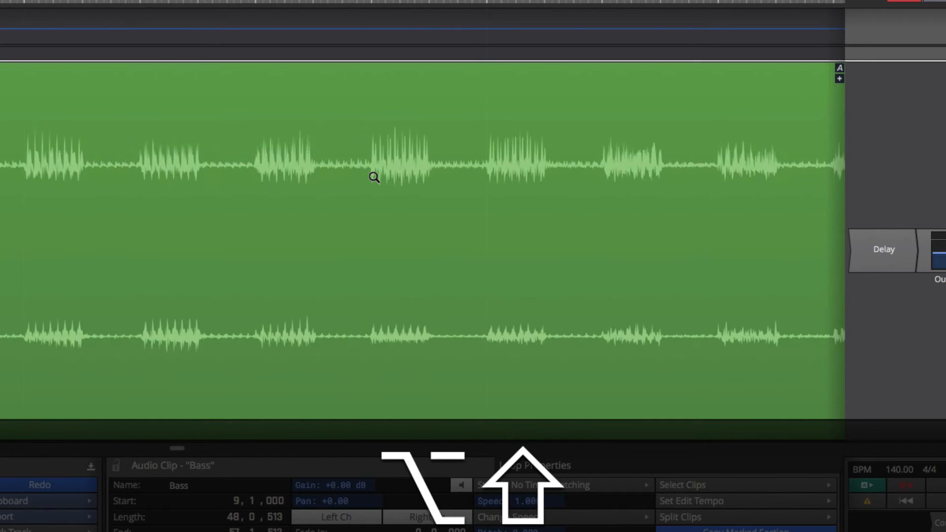
pyautogui.scroll(-5, 373, 178)
pyautogui.scroll(-5, 374, 178)
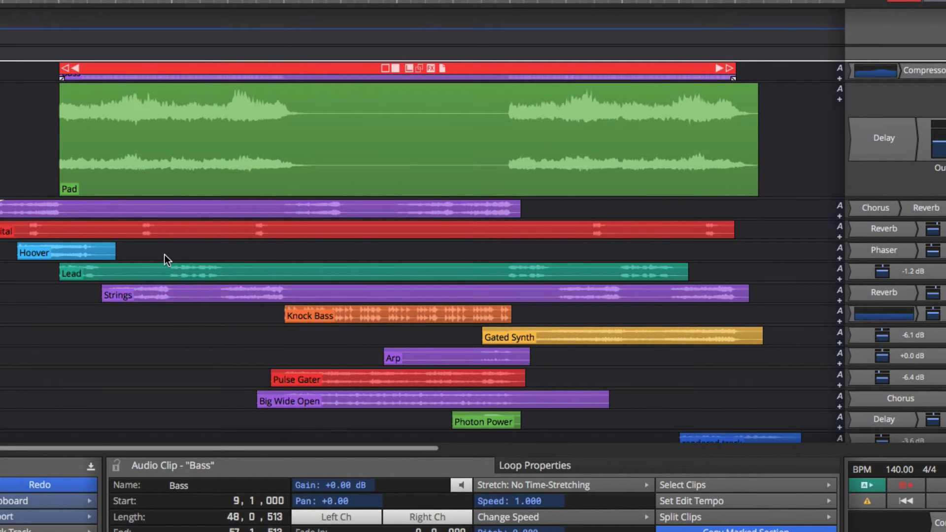
# - Magnify into the Lead clip's waveform with successive zoom-box drags
pyautogui.hotkey('shift', 'alt')
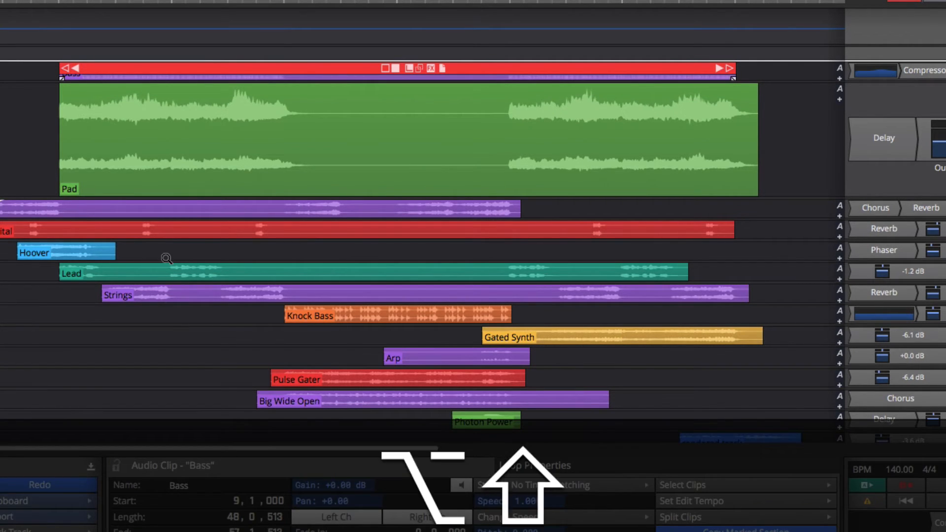
pyautogui.moveTo(162, 254); pyautogui.dragTo(224, 287)
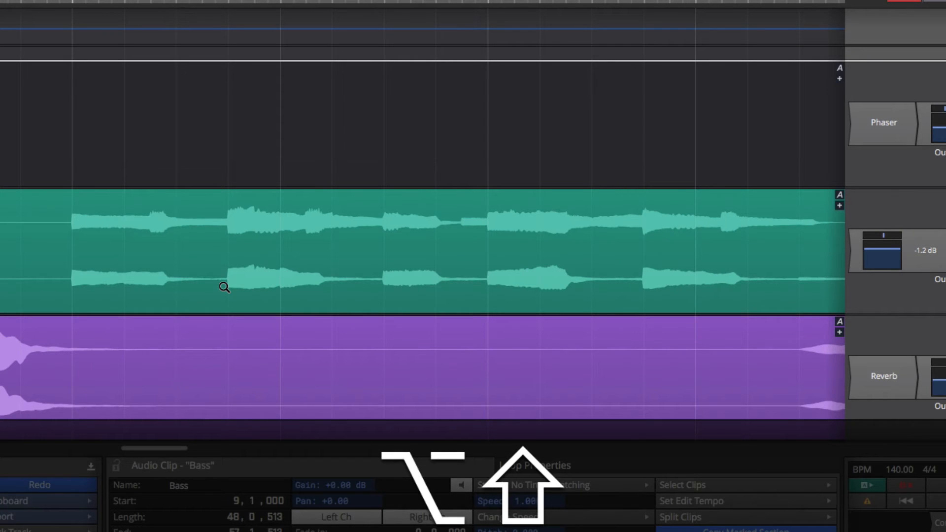
pyautogui.press('shift')
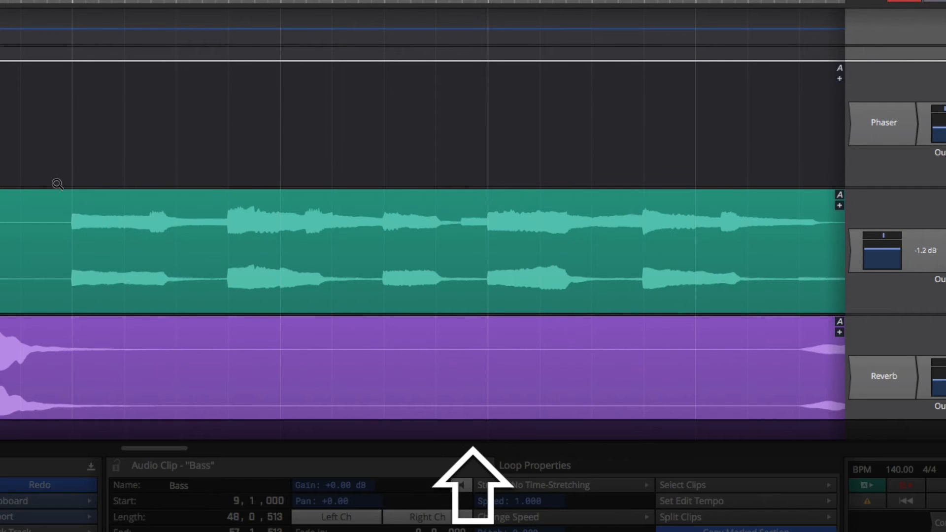
pyautogui.press('alt')
pyautogui.moveTo(57, 184); pyautogui.dragTo(226, 332)
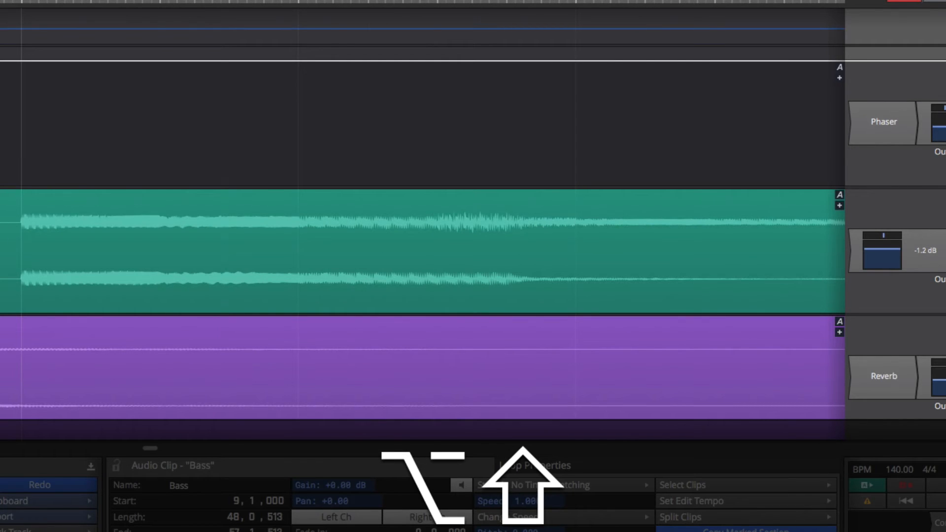
pyautogui.moveTo(6, 204); pyautogui.dragTo(53, 296)
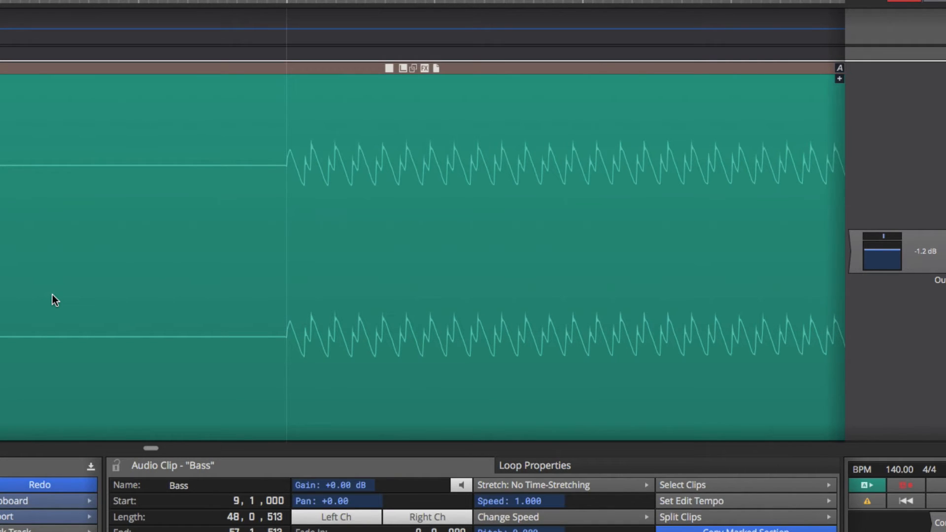
# - Zoom back out step by step to the full arrangement
pyautogui.hotkey('shift', 'alt')
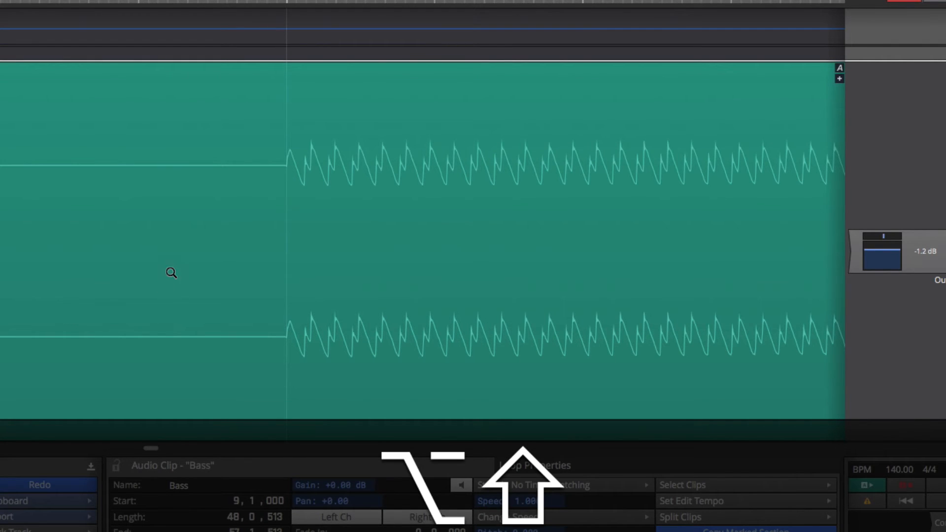
pyautogui.keyDown('alt'); pyautogui.keyDown('shift'); pyautogui.click(285, 229); pyautogui.keyUp('shift'); pyautogui.keyUp('alt')
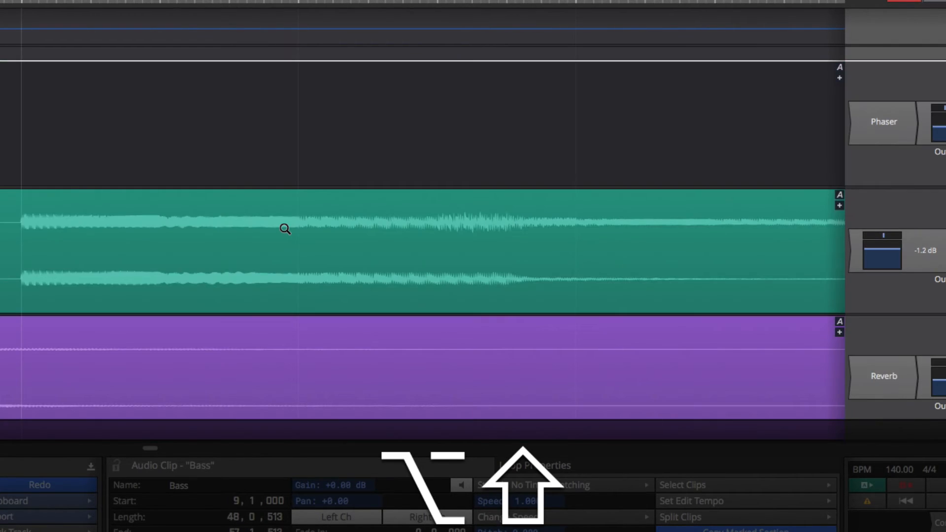
pyautogui.keyDown('alt'); pyautogui.keyDown('shift'); pyautogui.click(285, 228); pyautogui.keyUp('shift'); pyautogui.keyUp('alt')
pyautogui.keyDown('alt'); pyautogui.keyDown('shift'); pyautogui.click(285, 228); pyautogui.keyUp('shift'); pyautogui.keyUp('alt')
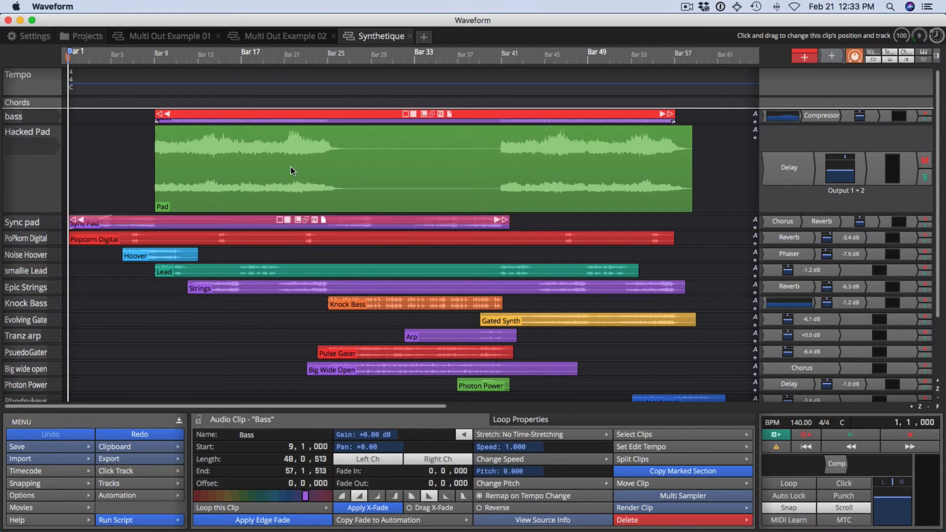
# - Search the keyboard shortcuts in Settings for zoom, then return to the Synthetique project
pyautogui.click(48, 38)
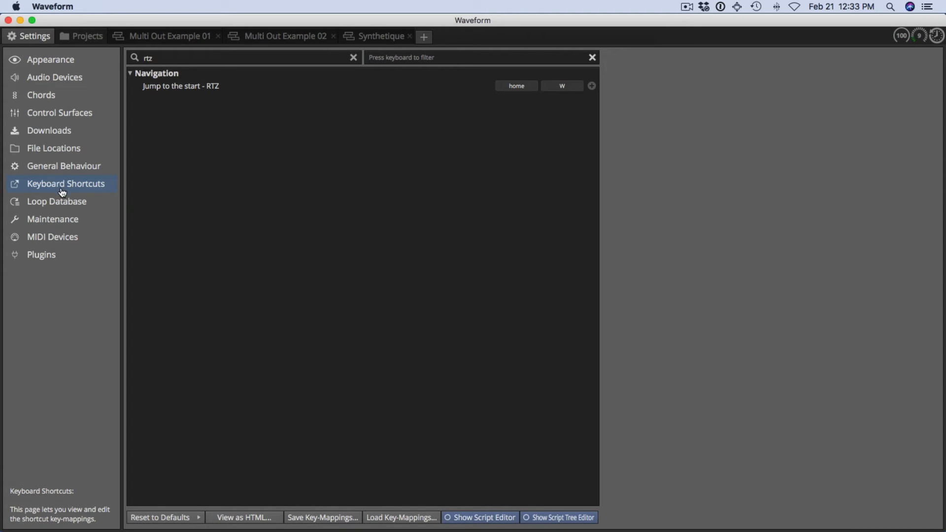
pyautogui.click(354, 57)
pyautogui.click(222, 57)
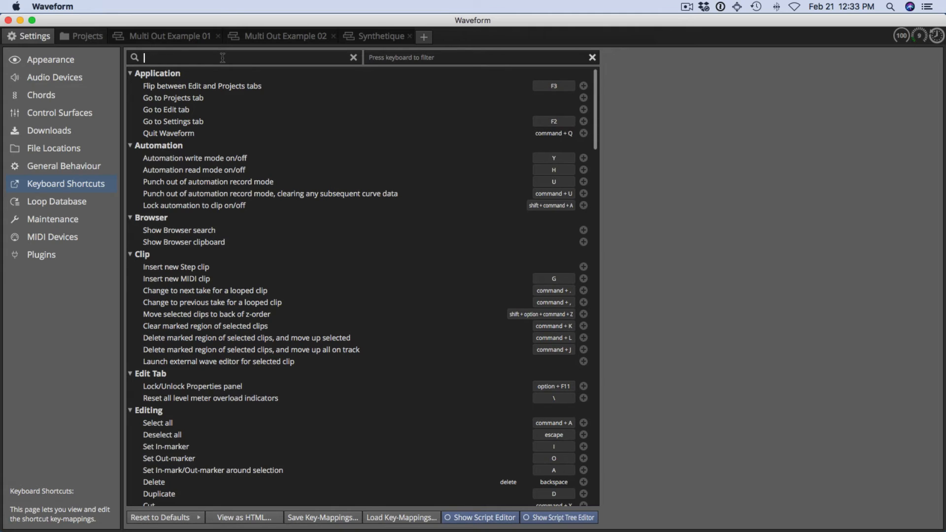
pyautogui.write('zoom')
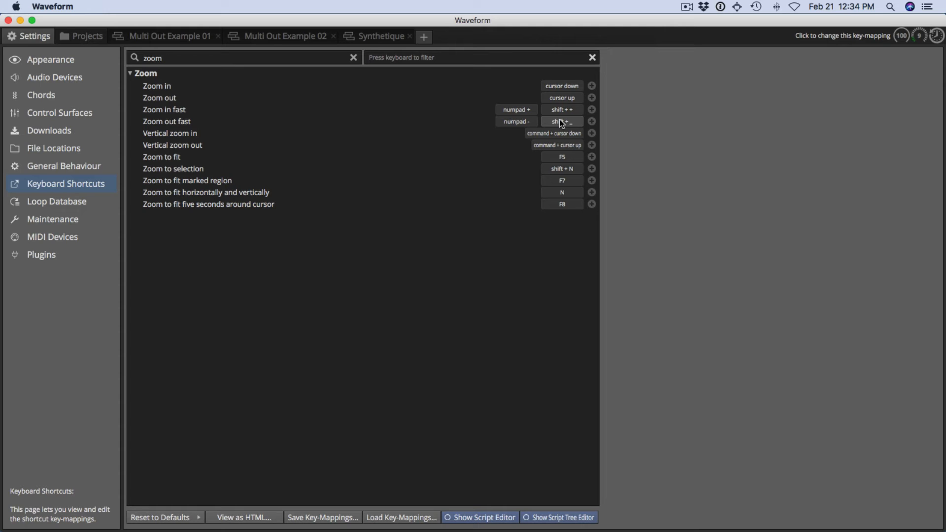
pyautogui.click(394, 39)
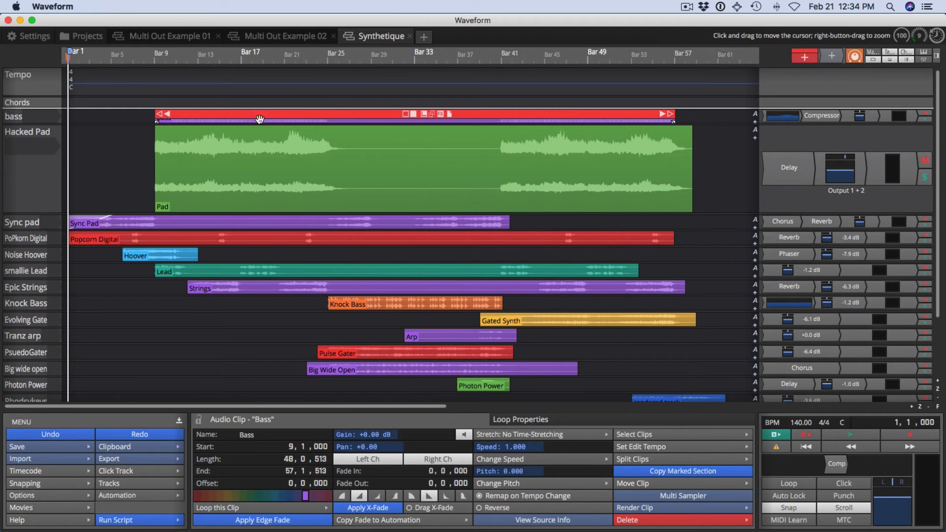
# - Enlarge the Sync pad track's height and select its Sync Pad clip around bar 25
pyautogui.click(265, 70)
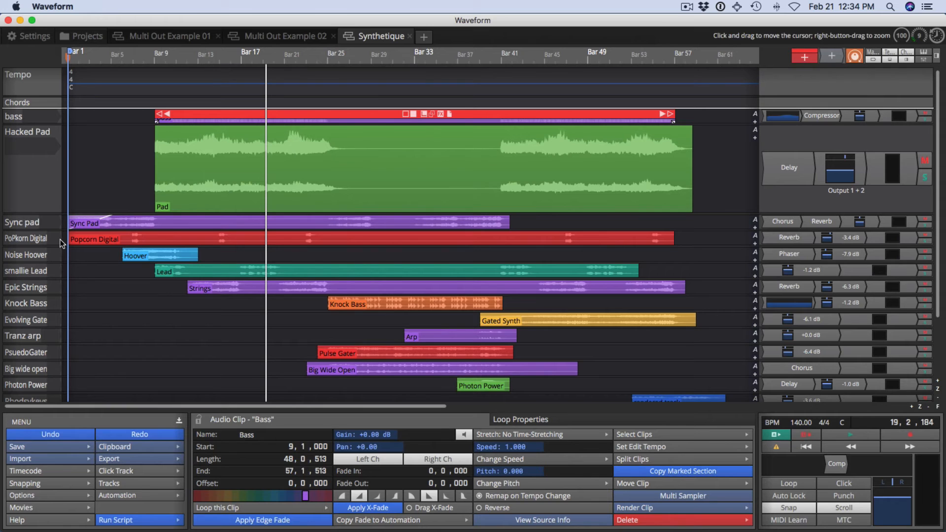
pyautogui.moveTo(69, 230); pyautogui.dragTo(72, 335)
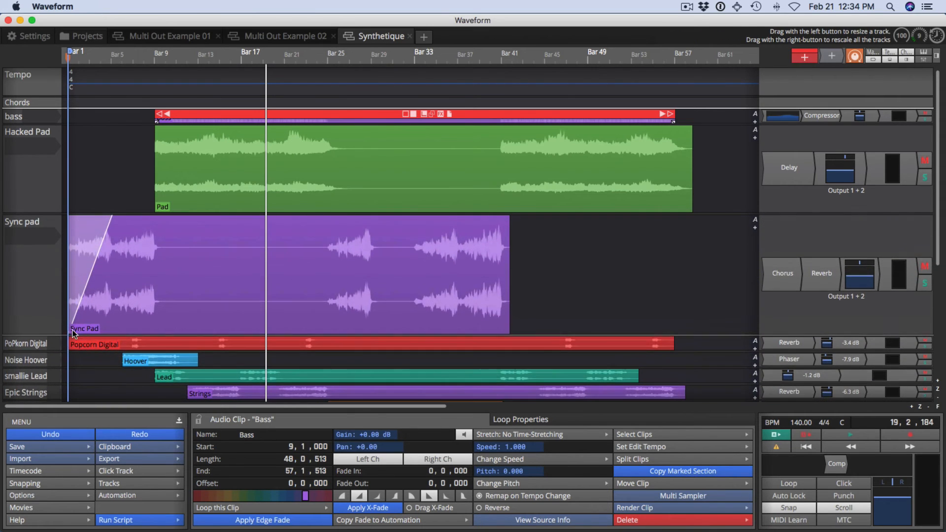
pyautogui.moveTo(258, 262); pyautogui.dragTo(326, 267)
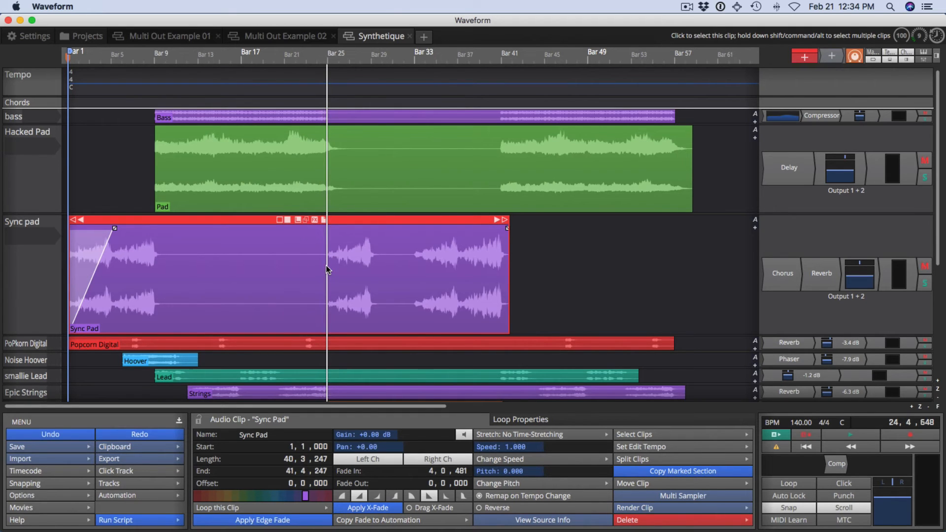
# - Zoom in around the cursor in several steps, then back out again
pyautogui.press('Down')
pyautogui.press('Down')
pyautogui.press('Down')
pyautogui.press('Down')
pyautogui.press('Down')
pyautogui.press('Down')
pyautogui.press('Down')
pyautogui.press('Down')
pyautogui.press('Down')
pyautogui.press('Down')
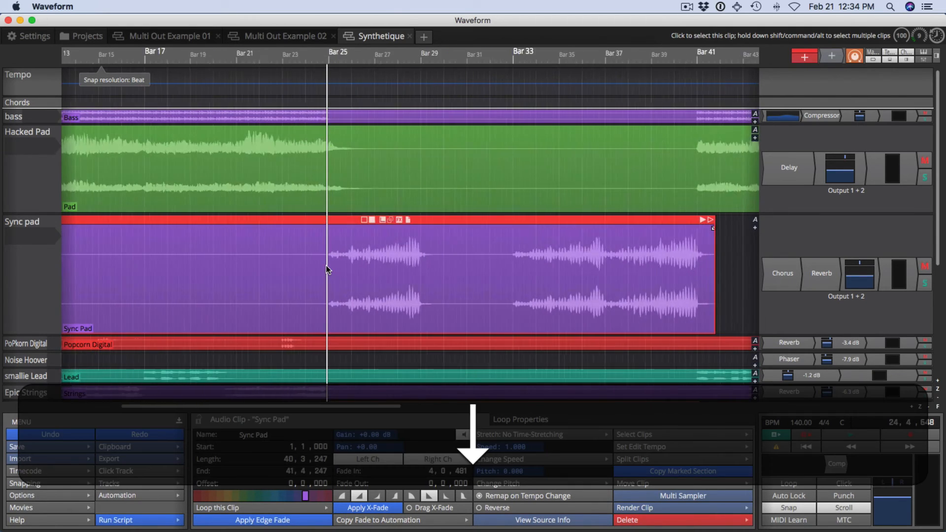
pyautogui.press('Down')
pyautogui.press('Down')
pyautogui.press('Down')
pyautogui.press('Down')
pyautogui.press('Down')
pyautogui.press('Down')
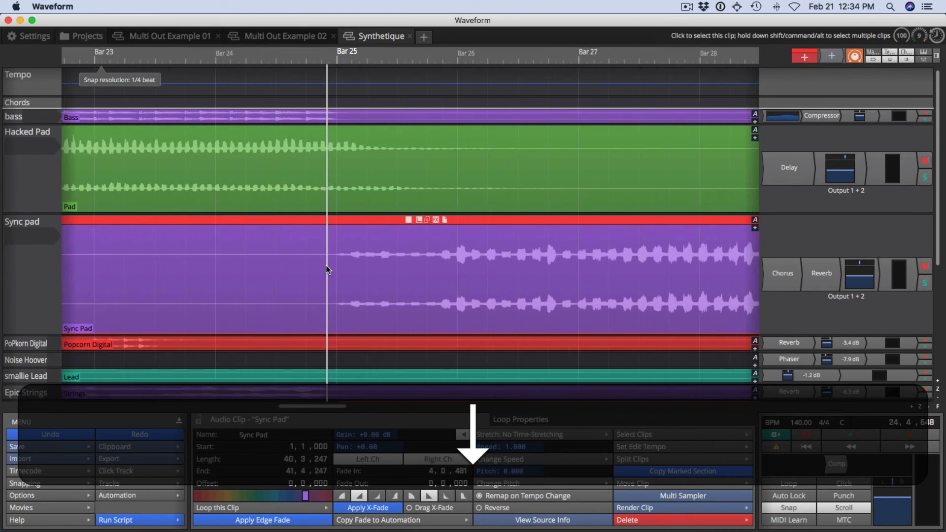
pyautogui.press('Up')
pyautogui.press('Up')
pyautogui.press('Up')
pyautogui.press('Up')
pyautogui.press('Up')
pyautogui.press('Up')
pyautogui.press('Up')
pyautogui.press('Up')
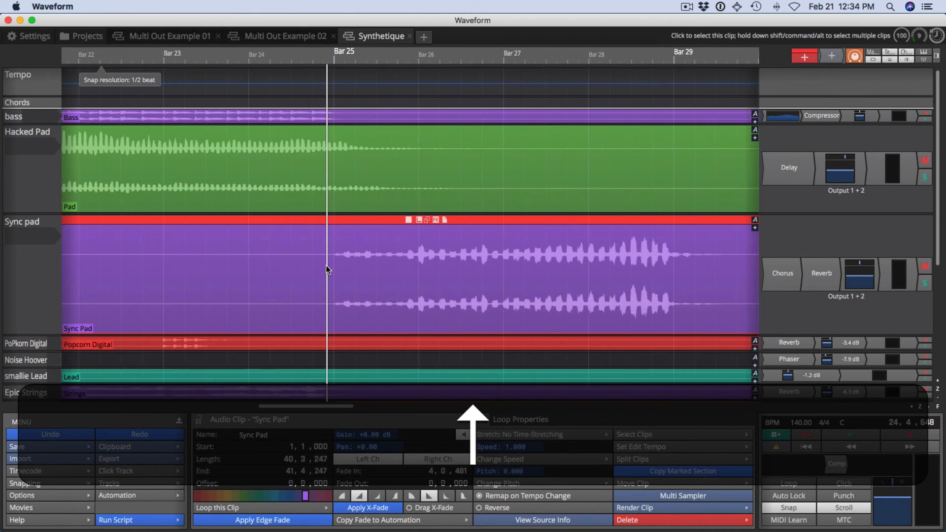
pyautogui.press('Up')
pyautogui.press('Up')
pyautogui.press('Up')
pyautogui.press('Up')
pyautogui.press('Up')
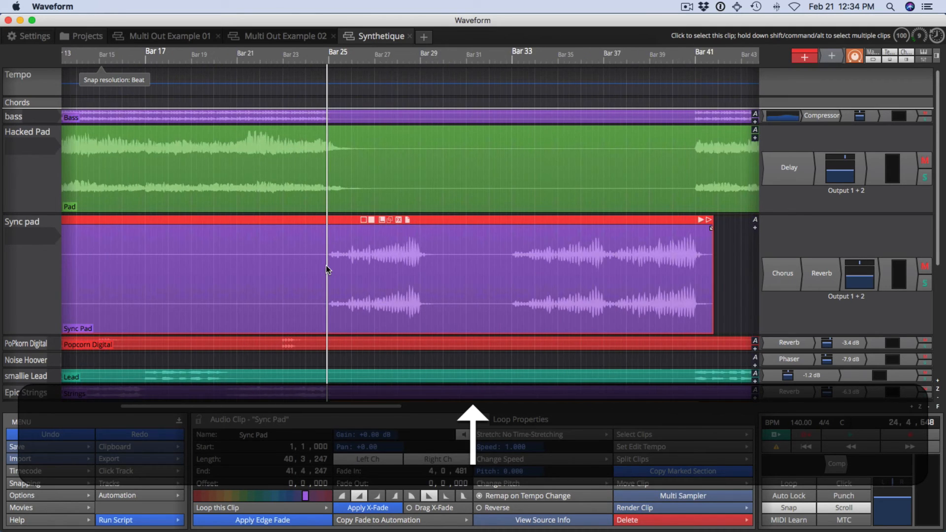
pyautogui.press('Down')
pyautogui.press('Down')
pyautogui.press('Down')
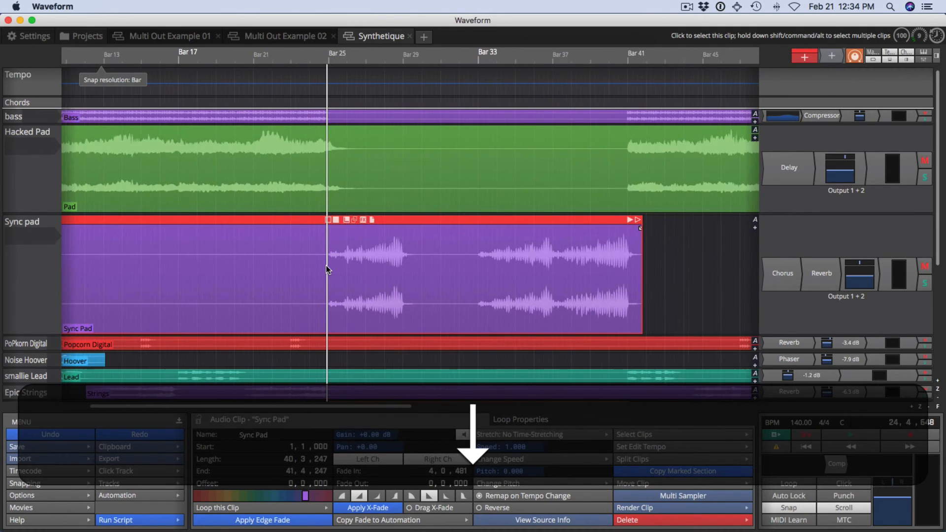
# - Scroll the timeline forward and back sideways
pyautogui.press('Right')
pyautogui.press('Right')
pyautogui.press('Right')
pyautogui.press('Right')
pyautogui.press('Right')
pyautogui.press('Right')
pyautogui.press('Right')
pyautogui.press('Right')
pyautogui.press('Right')
pyautogui.press('Right')
pyautogui.press('Right')
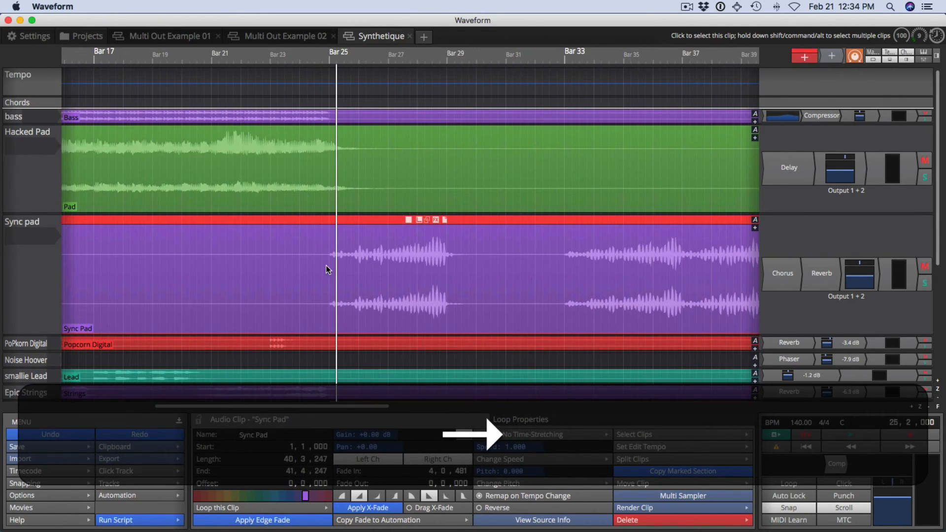
pyautogui.press('Left')
pyautogui.press('Left')
pyautogui.press('Left')
pyautogui.press('Left')
pyautogui.press('Left')
pyautogui.press('Left')
pyautogui.press('Left')
pyautogui.press('Left')
pyautogui.press('Left')
pyautogui.press('Left')
pyautogui.press('Left')
pyautogui.press('Left')
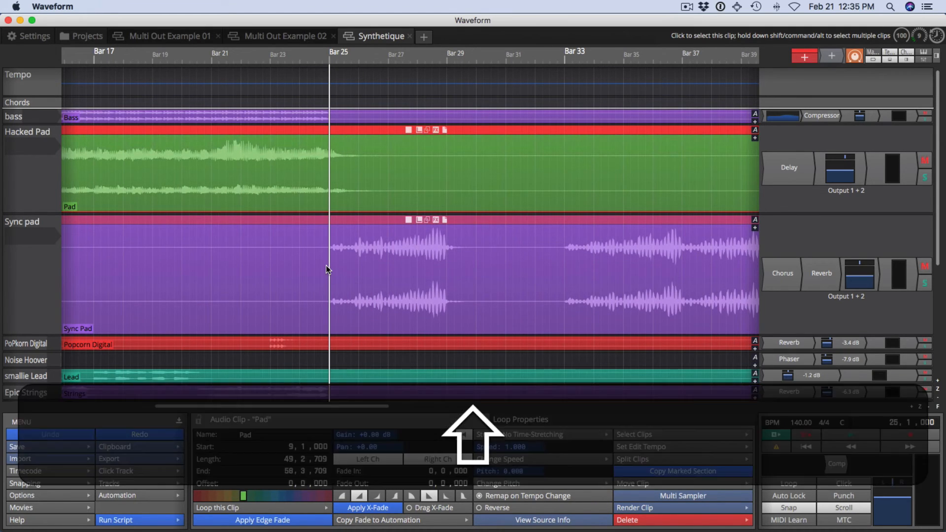
# - Zoom in fast twice around the cursor and zoom out fast once
pyautogui.hotkey('shift', '=')
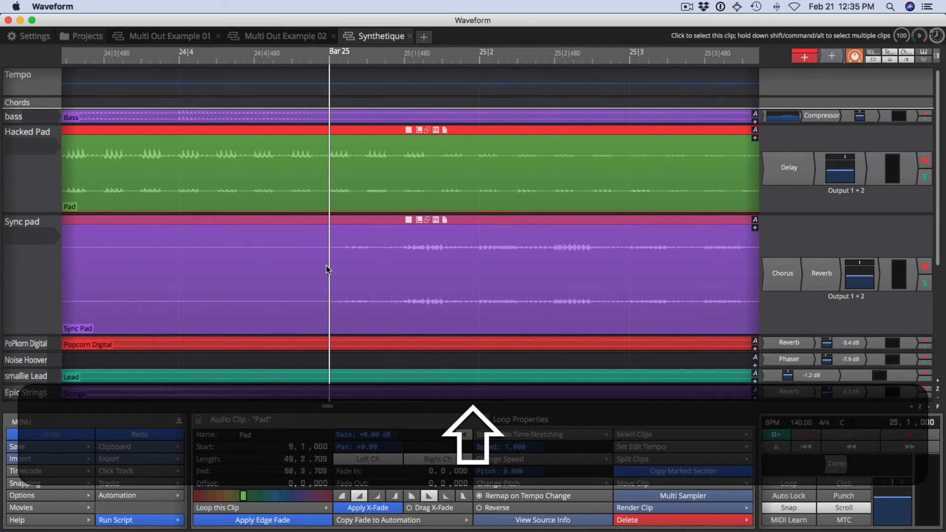
pyautogui.hotkey('shift', '=')
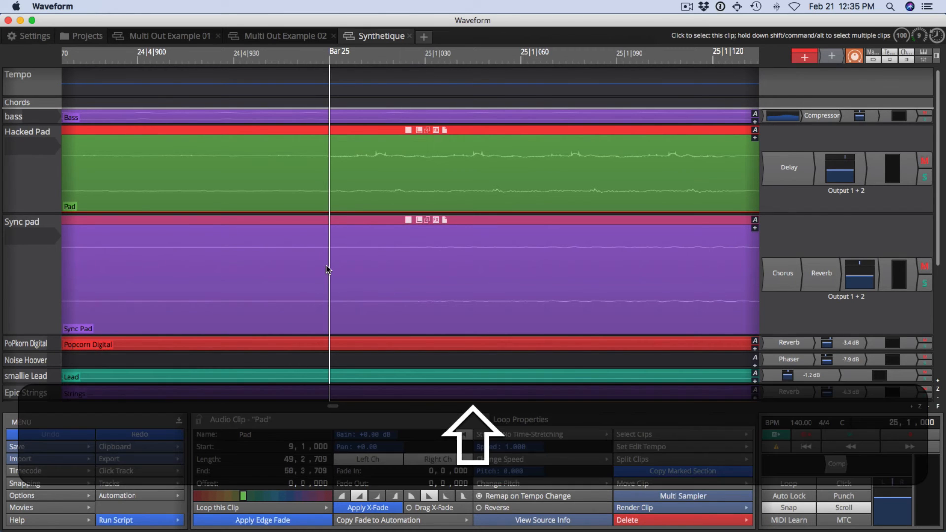
pyautogui.hotkey('shift', '-')
# - Enlarge the Sync pad track further and select its clip with the cursor near bar 28
pyautogui.moveTo(42, 338); pyautogui.dragTo(43, 388)
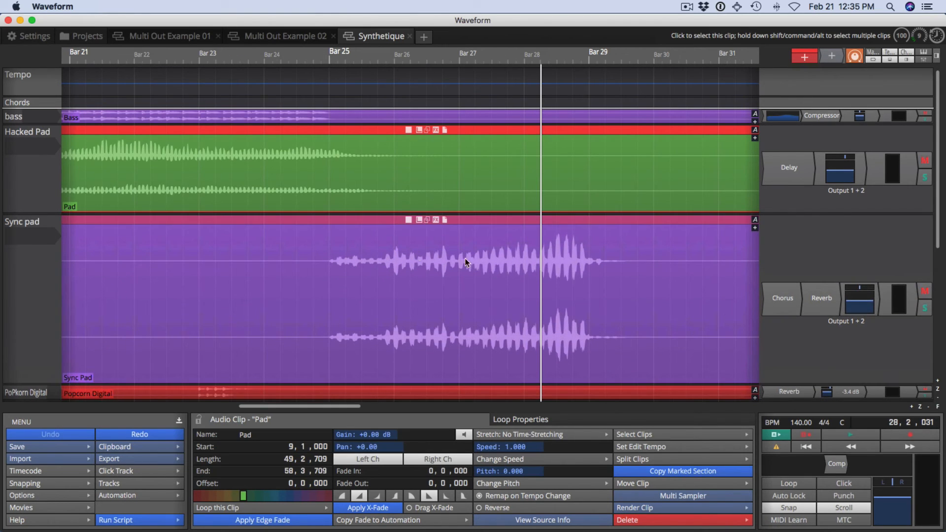
pyautogui.click(552, 242)
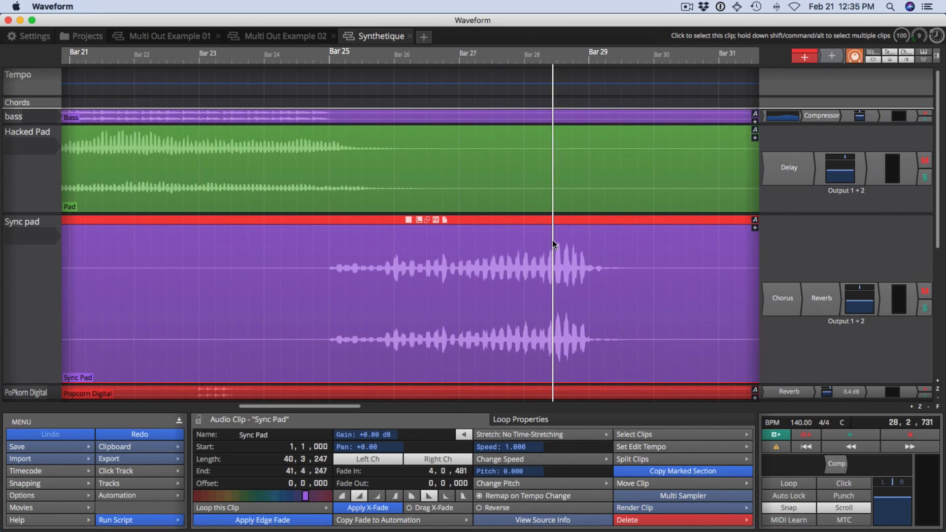
pyautogui.click(552, 239)
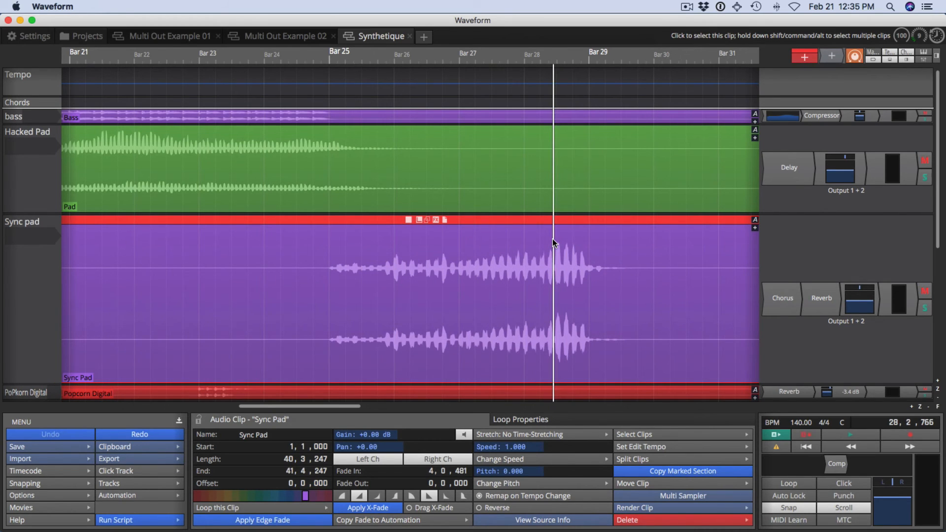
# - Zoom in three steps around the cursor and back out three steps
pyautogui.press('+')
pyautogui.press('+')
pyautogui.press('+')
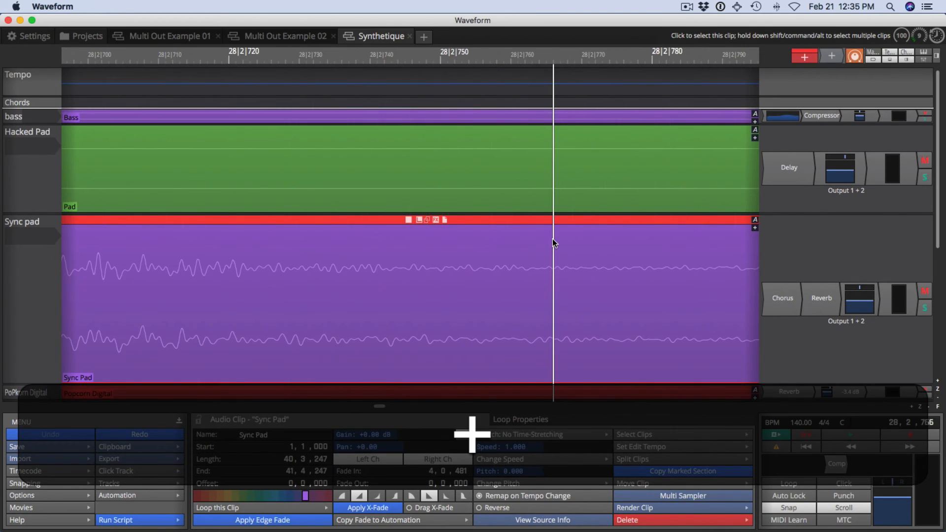
pyautogui.press('-')
pyautogui.press('-')
pyautogui.press('-')
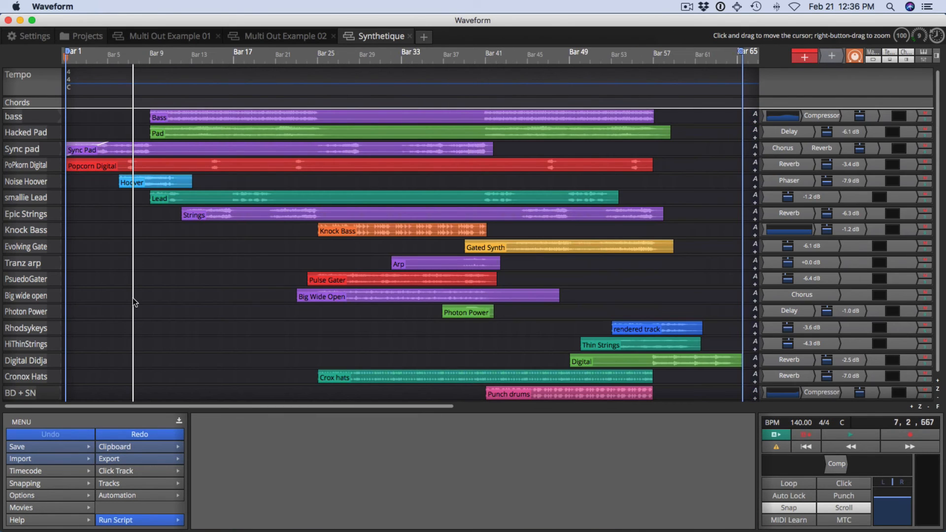
# - Zoom the arrangement horizontally in and back out, then zoom vertically to enlarge all track heights
pyautogui.press('Down')
pyautogui.press('Down')
pyautogui.press('Down')
pyautogui.press('Up')
pyautogui.press('Up')
pyautogui.press('Up')
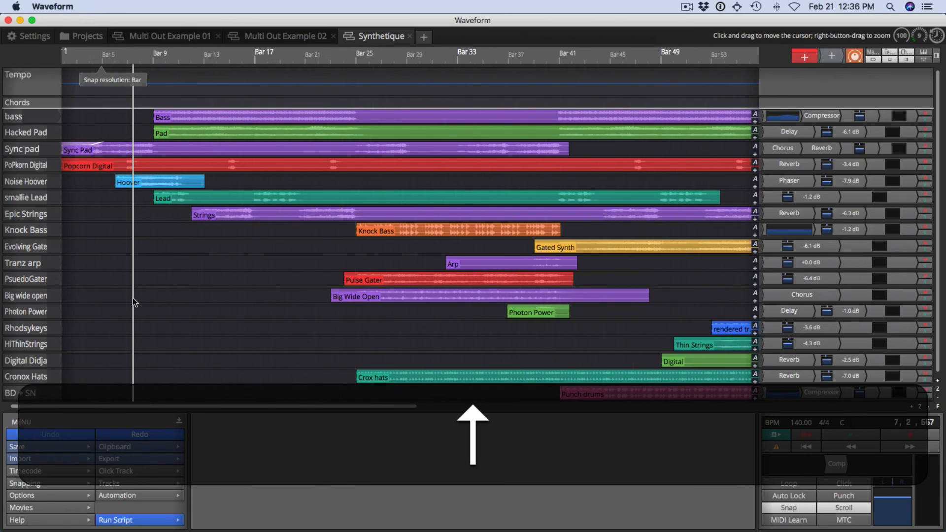
pyautogui.press('Down')
pyautogui.press('Up')
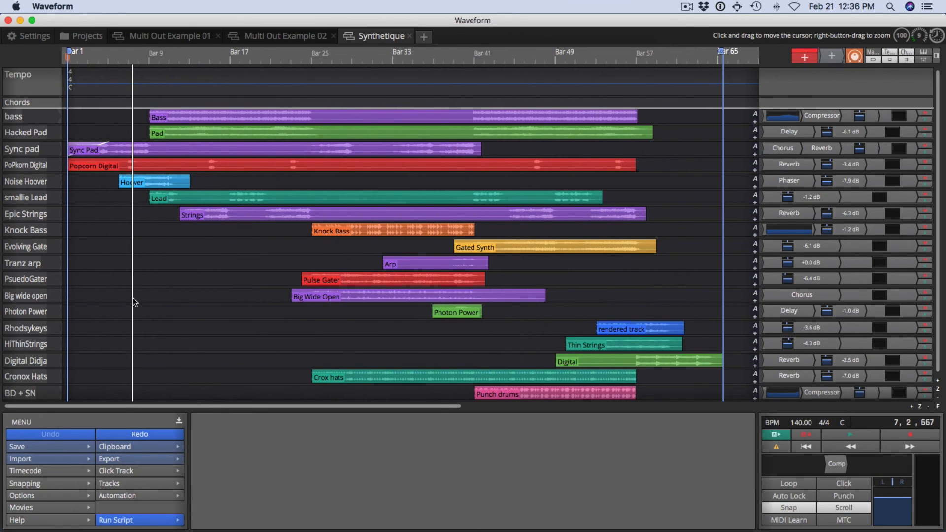
pyautogui.press('super+Down')
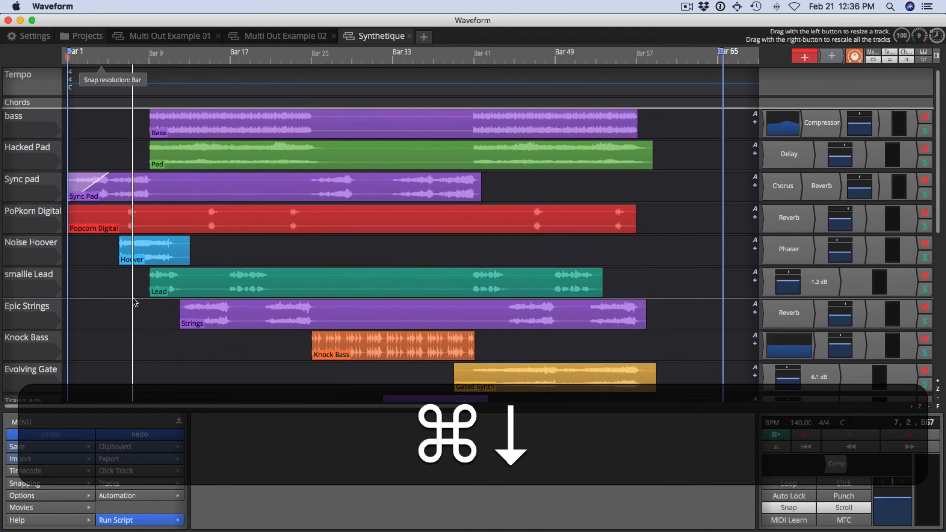
# - Zoom vertically in and out repeatedly to enlarge and shrink all track heights
pyautogui.press('super+Down')
pyautogui.press('super+Up')
pyautogui.press('super+Down')
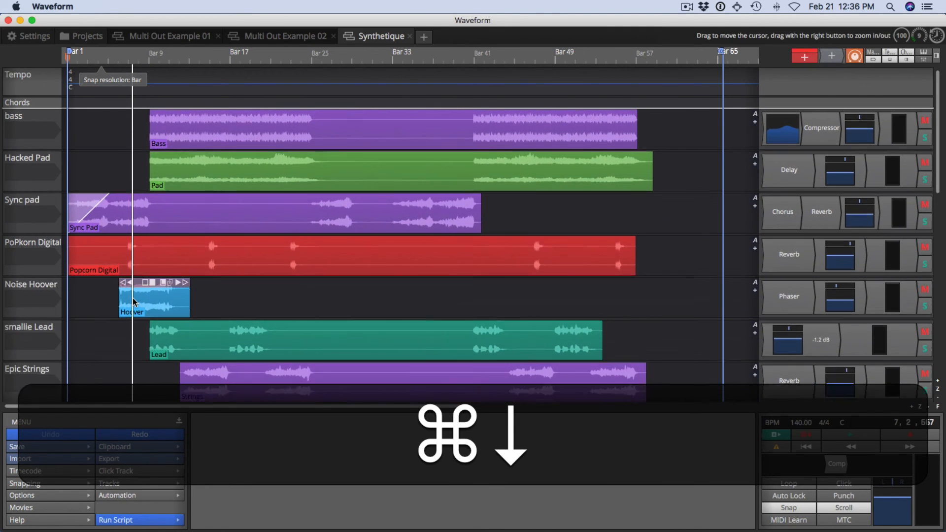
pyautogui.press('super+Up')
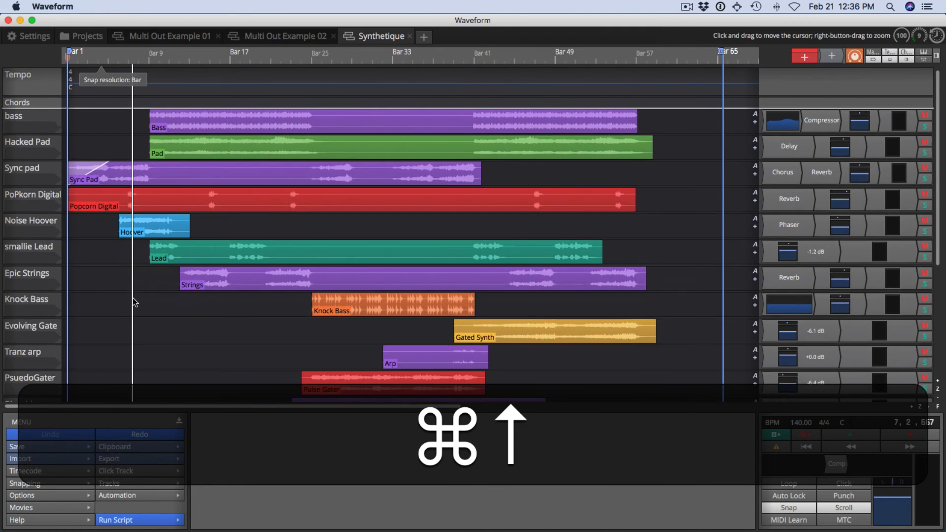
pyautogui.press('super+Down')
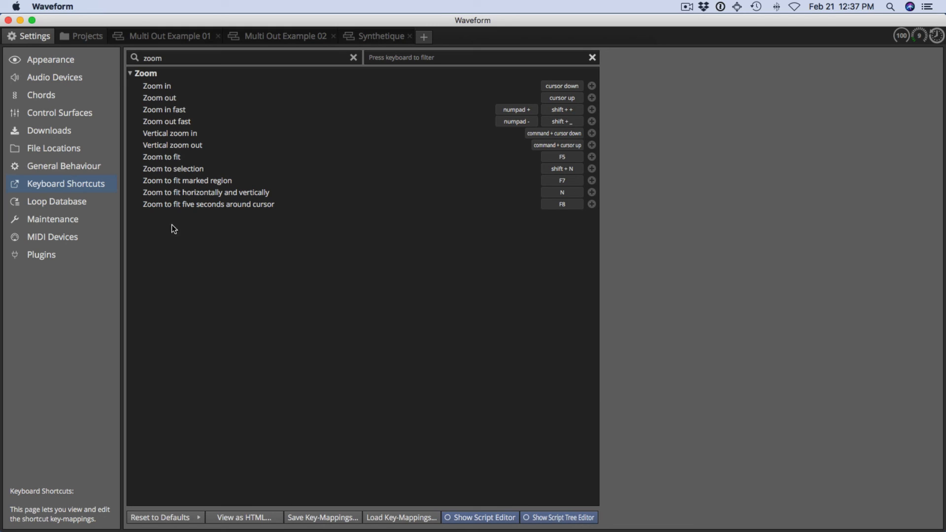
# - Review each zoom command and its shortcut in the Keyboard Shortcuts settings filtered by zoom
pyautogui.click(170, 159)
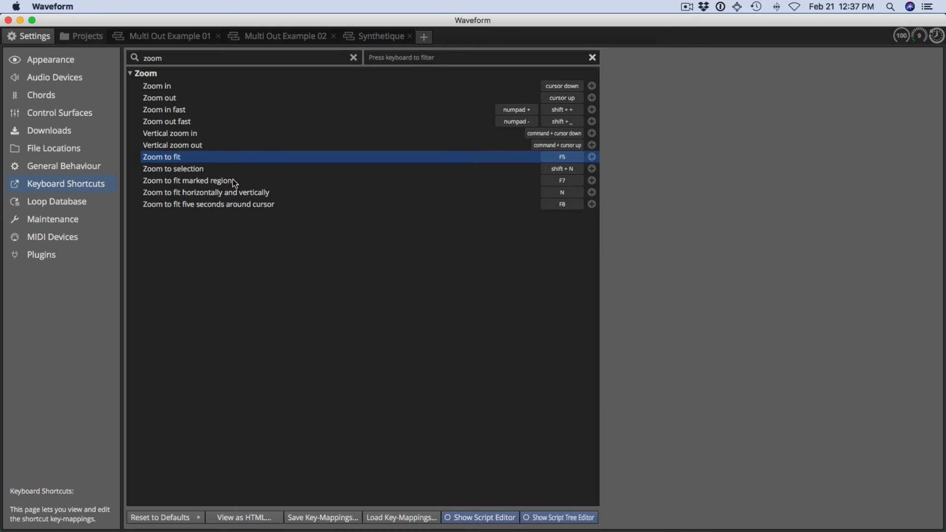
pyautogui.click(212, 172)
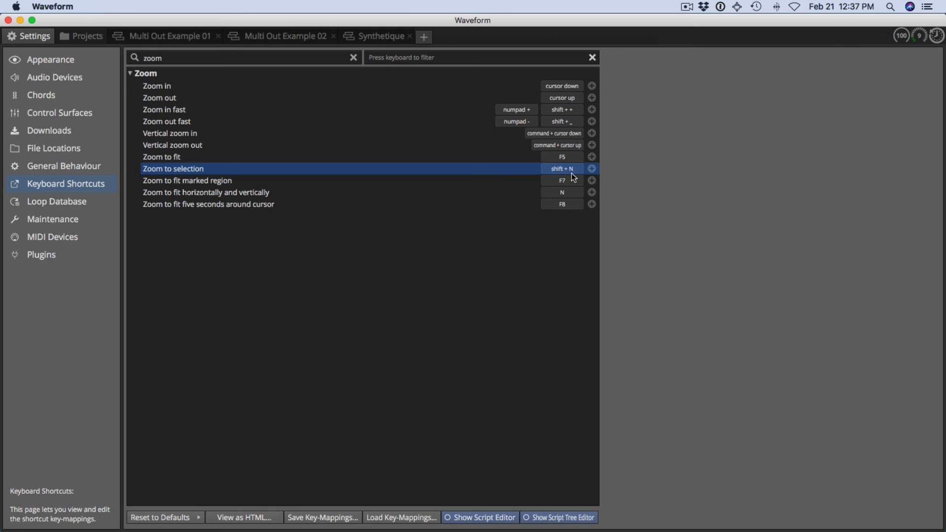
pyautogui.click(214, 182)
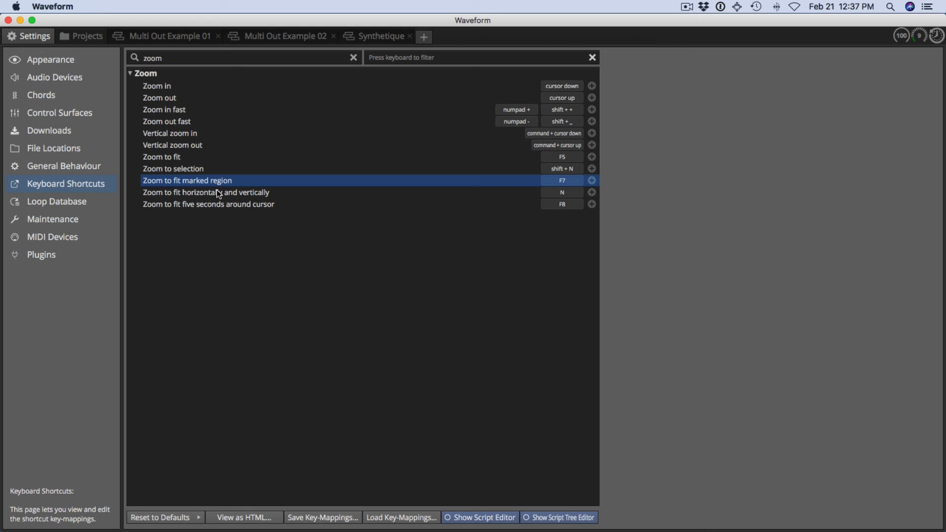
pyautogui.click(218, 193)
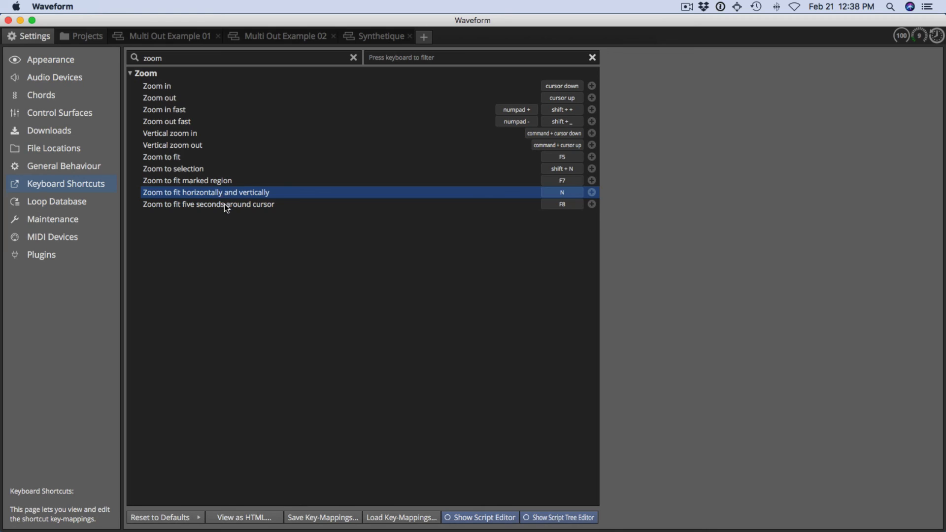
pyautogui.click(225, 205)
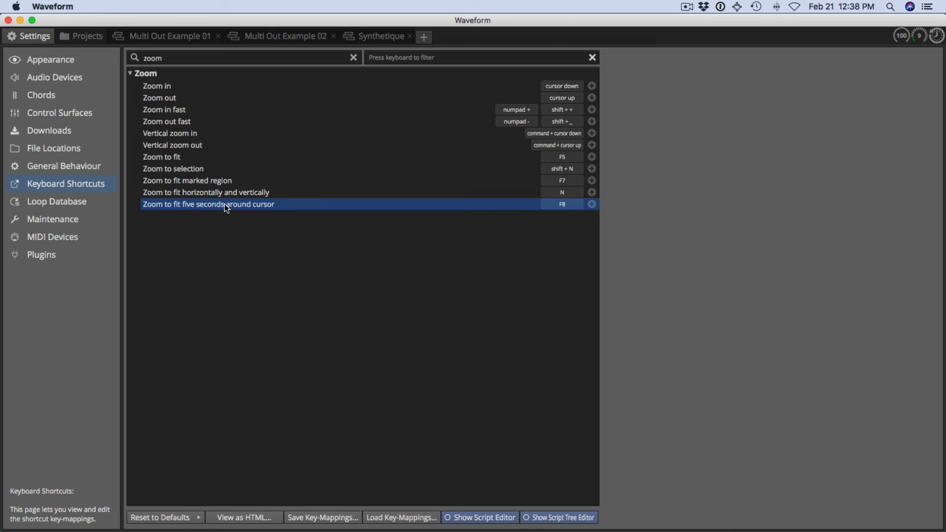
# - Return to the Synthetique project, place the cursor near bar 29, and zoom to five seconds around it
pyautogui.click(377, 37)
pyautogui.click(351, 214)
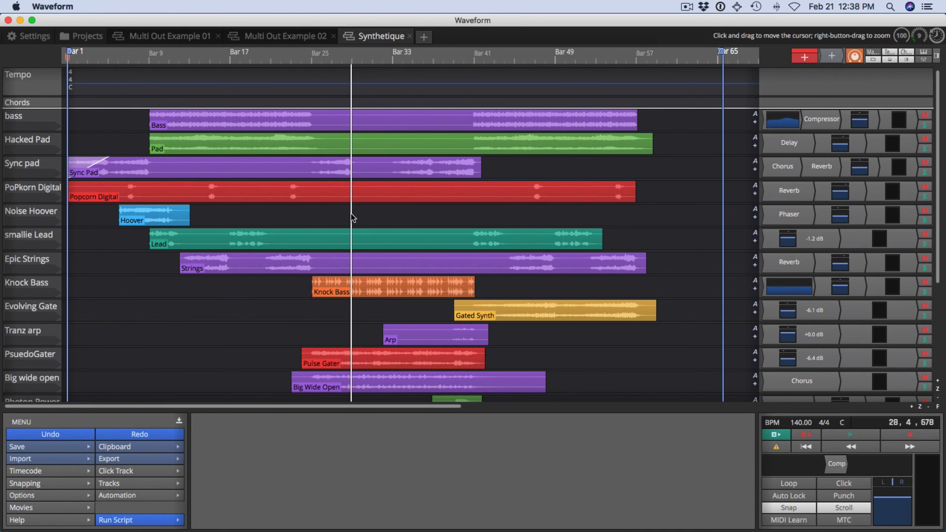
pyautogui.press('F8')
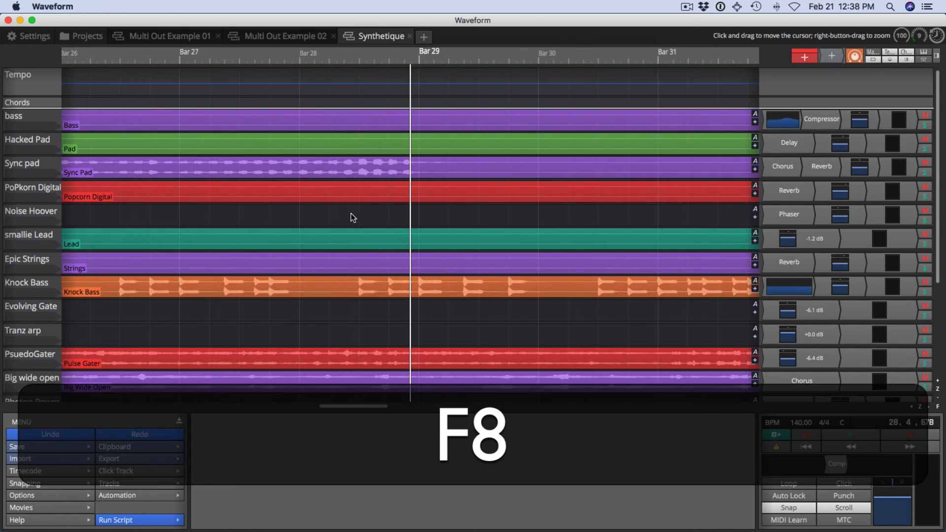